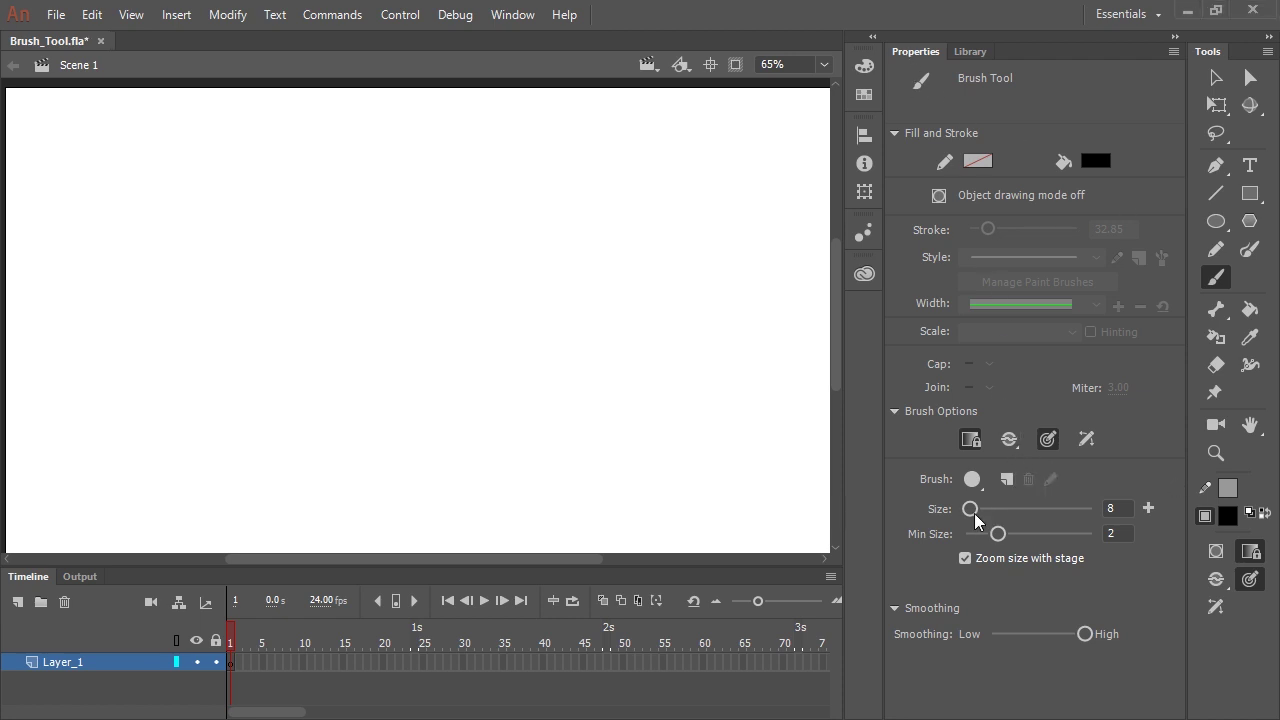
# Step: Paint two curved test strokes with brush size 13 and minimum size 1
pyautogui.moveTo(970, 510)
pyautogui.mouseDown()
pyautogui.moveTo(1071, 507)
pyautogui.moveTo(973, 508)
pyautogui.mouseUp()
pyautogui.moveTo(977, 533)
pyautogui.mouseDown()
pyautogui.moveTo(1014, 531)
pyautogui.moveTo(973, 538)
pyautogui.mouseUp()
pyautogui.moveTo(637, 213)
pyautogui.mouseDown()
pyautogui.moveTo(571, 349)
pyautogui.moveTo(601, 450)
pyautogui.mouseUp()
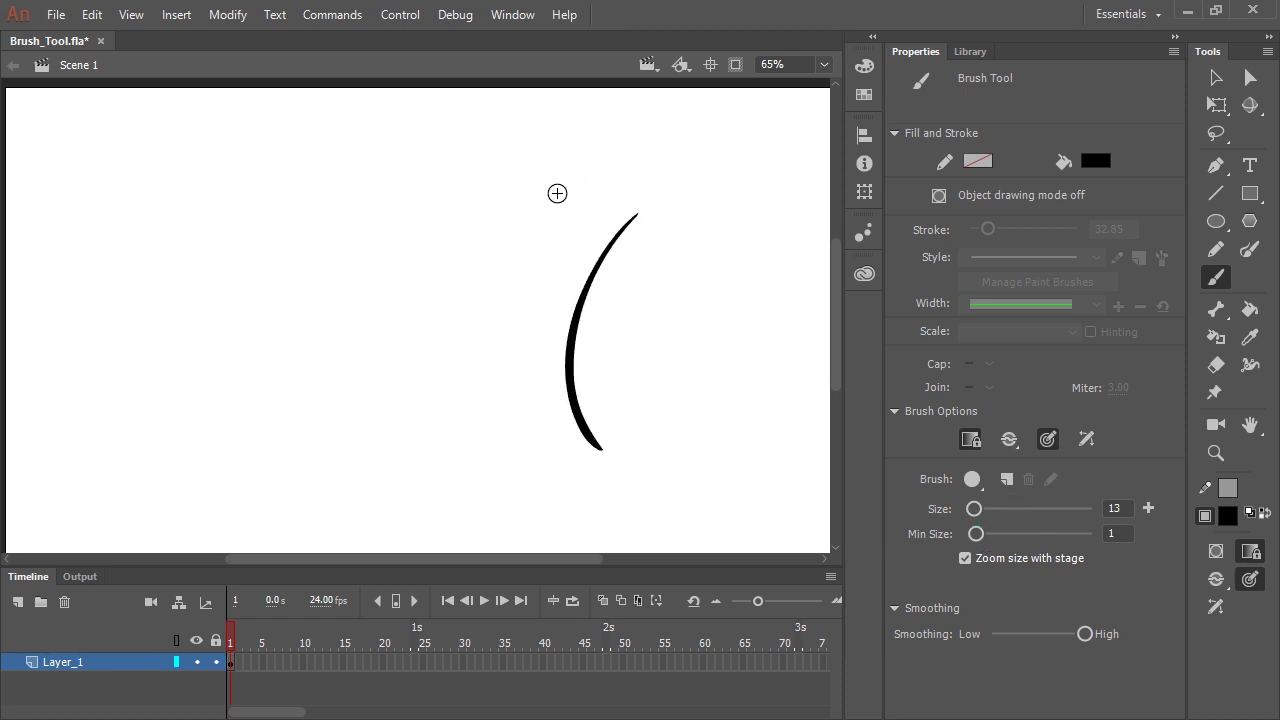
pyautogui.moveTo(534, 195)
pyautogui.mouseDown()
pyautogui.moveTo(452, 257)
pyautogui.moveTo(429, 449)
pyautogui.mouseUp()
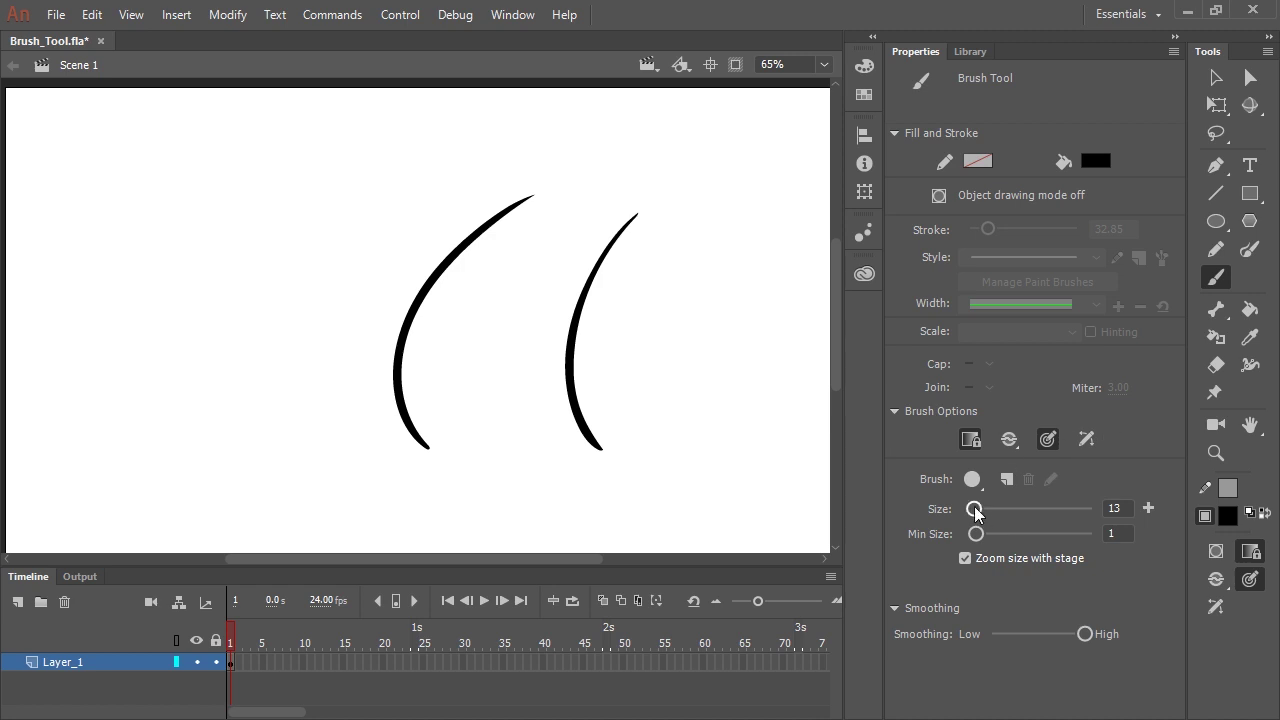
# Step: Set the brush size to 40 with minimum size 4 and paint two long, roughly vertical test strokes
pyautogui.moveTo(975, 510); pyautogui.dragTo(981, 512)
pyautogui.moveTo(969, 533); pyautogui.dragTo(984, 537)
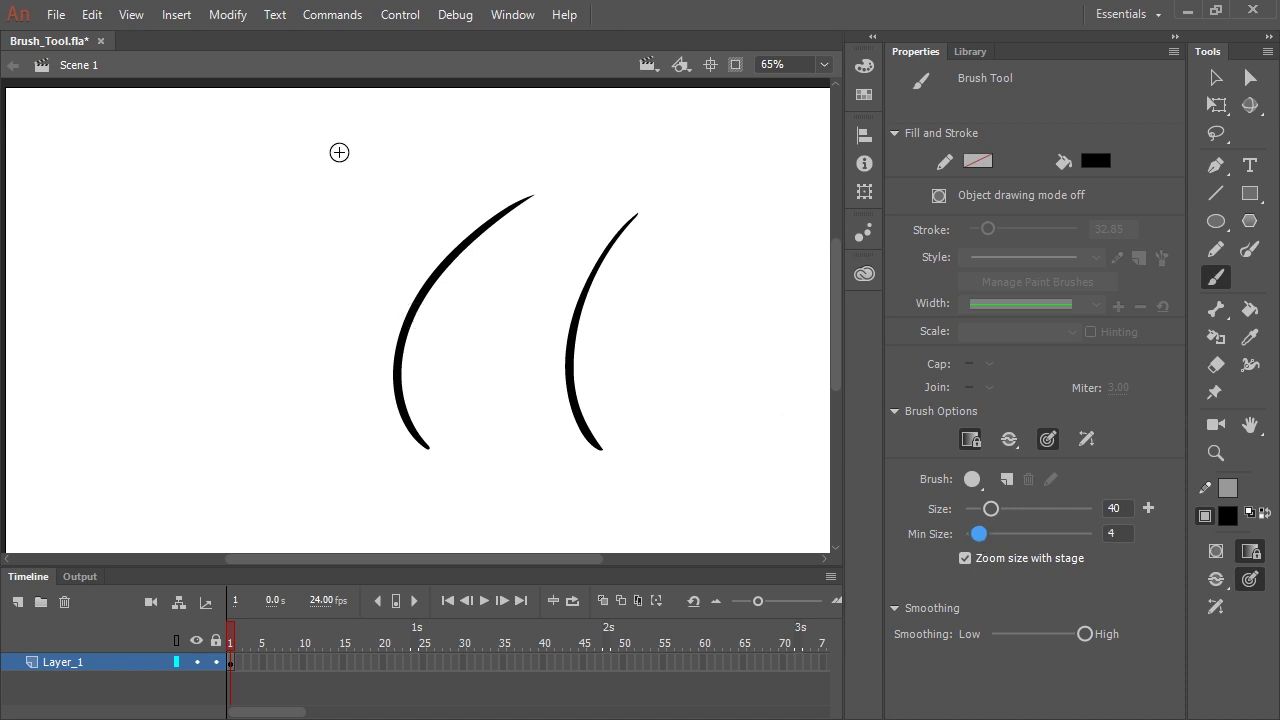
pyautogui.moveTo(312, 180)
pyautogui.mouseDown()
pyautogui.moveTo(289, 203)
pyautogui.moveTo(241, 360)
pyautogui.moveTo(316, 455)
pyautogui.mouseUp()
pyautogui.moveTo(396, 181); pyautogui.dragTo(402, 476)
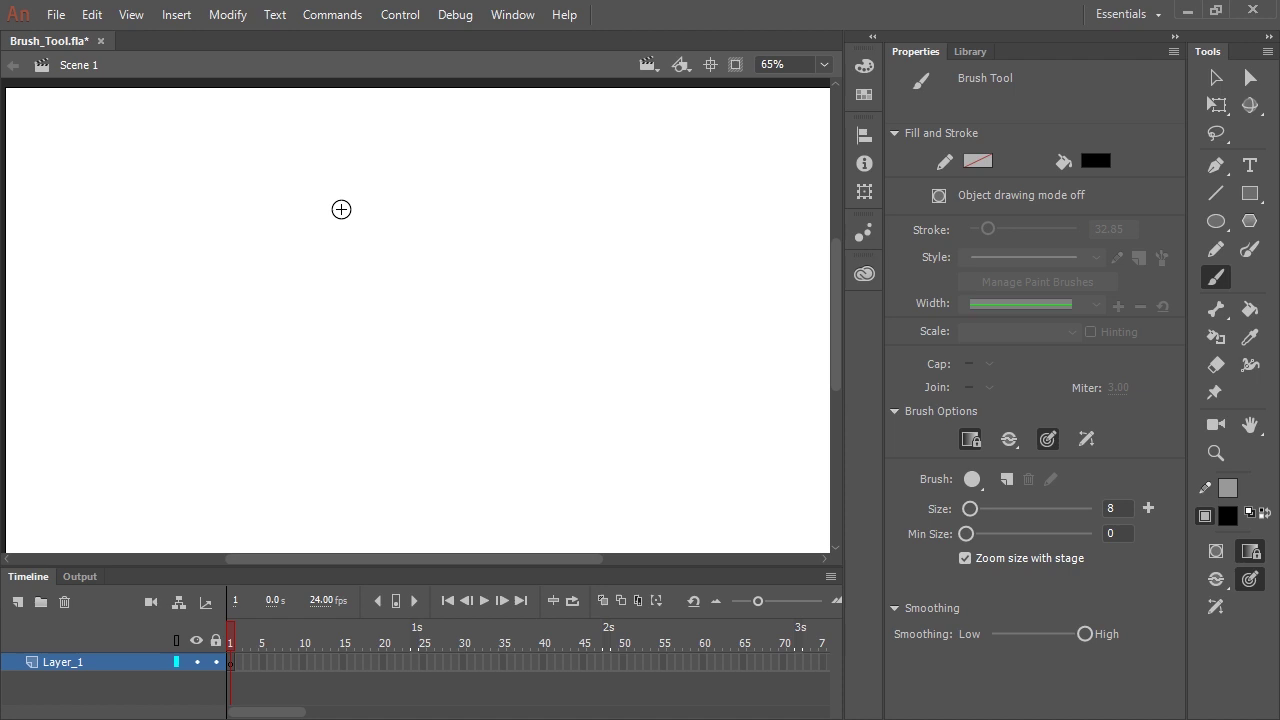
# Step: Turn on object drawing mode and set the black fill colour's alpha to 40%
pyautogui.click(1216, 551)
pyautogui.click(1222, 520)
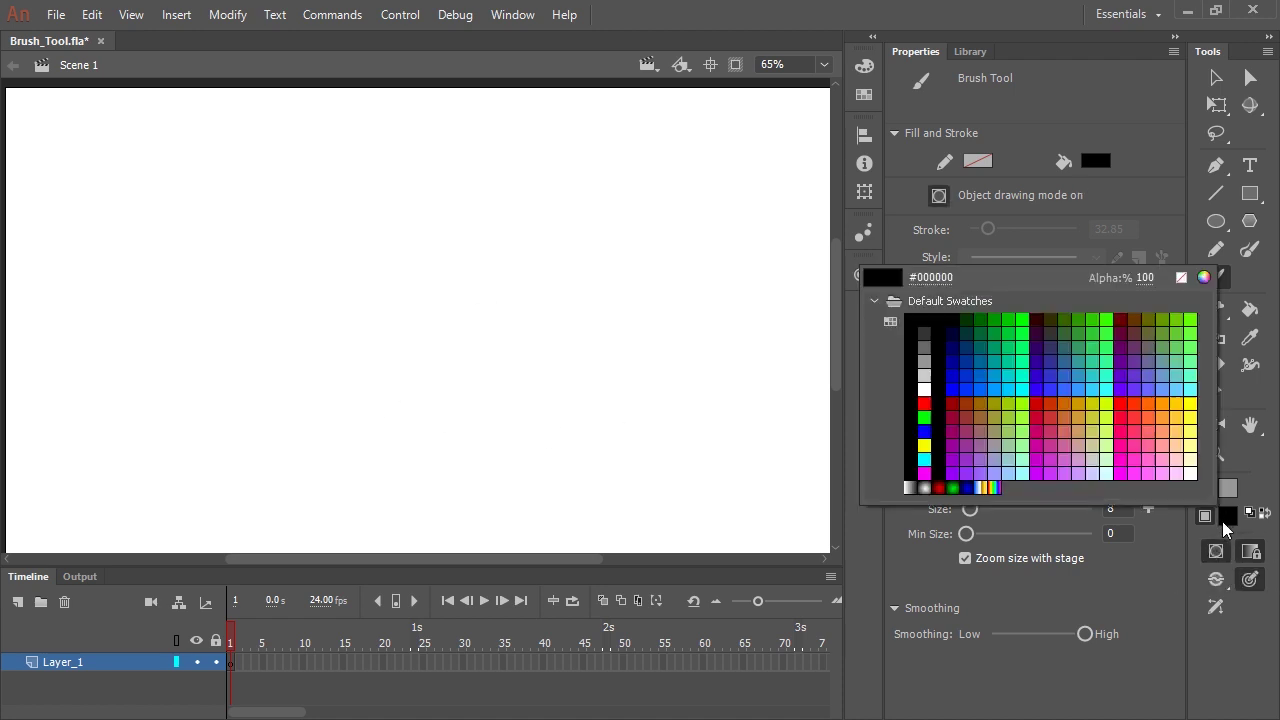
pyautogui.click(1225, 520)
pyautogui.click(865, 66)
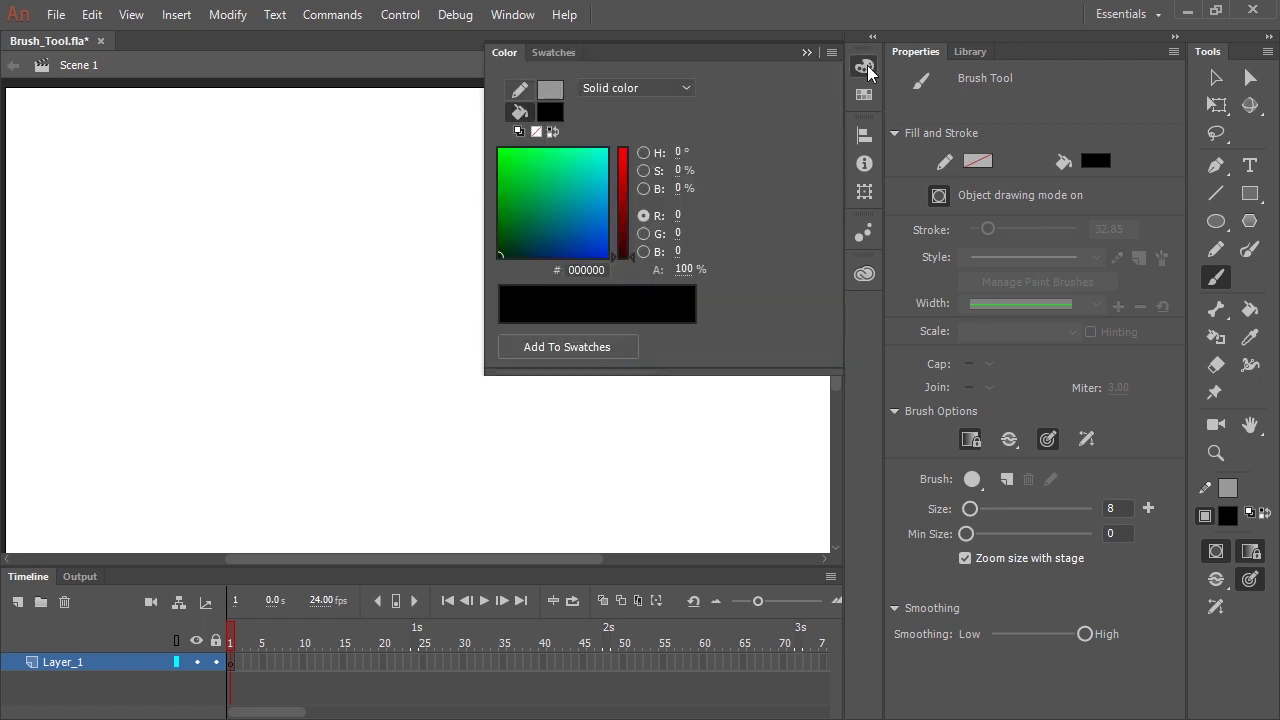
pyautogui.moveTo(684, 269); pyautogui.dragTo(665, 294)
pyautogui.click(806, 53)
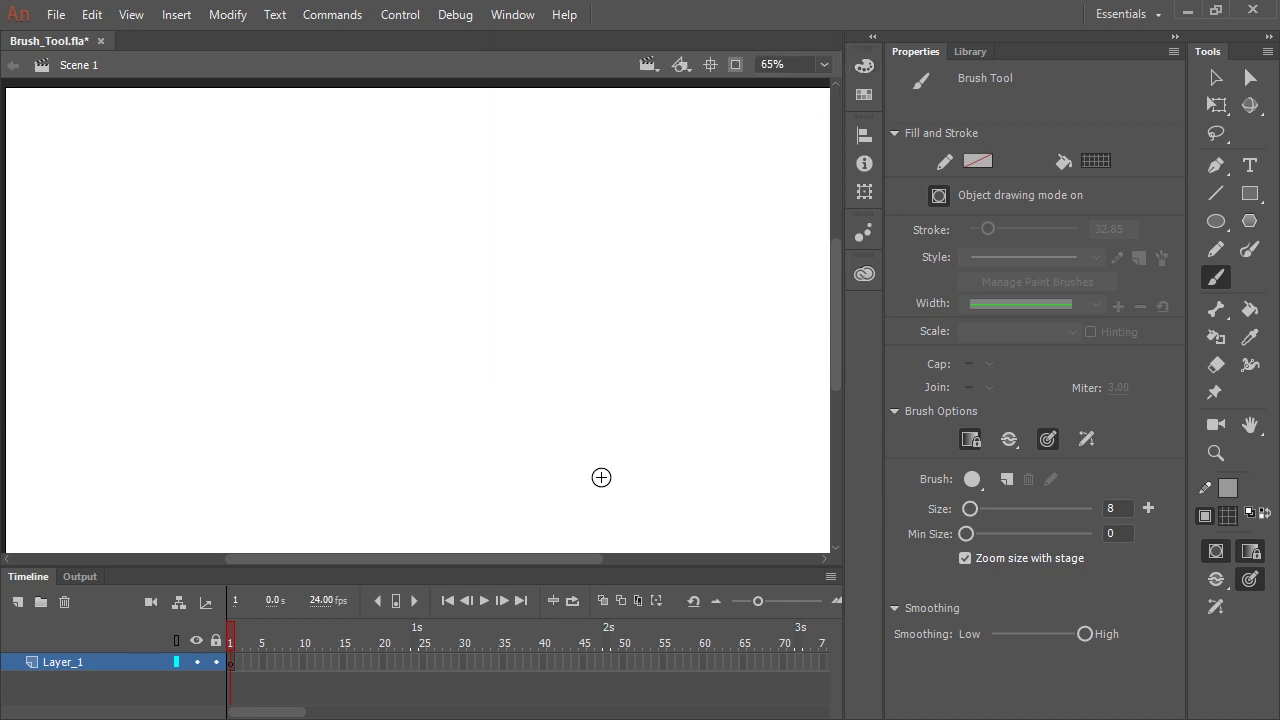
# Step: Sketch a rounded head shape with curved horizontal and vertical guide lines for the face
pyautogui.moveTo(279, 292)
pyautogui.mouseDown()
pyautogui.moveTo(268, 320)
pyautogui.moveTo(540, 265)
pyautogui.mouseUp()
pyautogui.hotkey('ctrl', 'z')
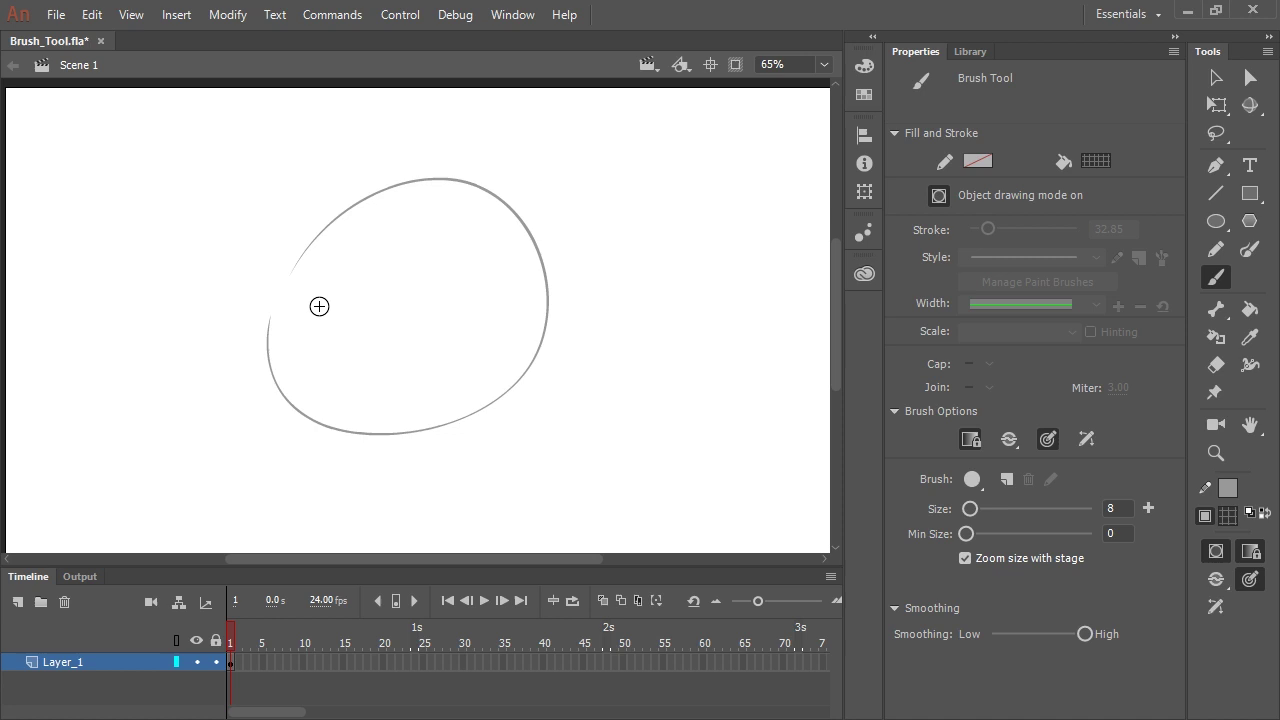
pyautogui.moveTo(259, 291); pyautogui.dragTo(516, 284)
pyautogui.moveTo(374, 213); pyautogui.dragTo(345, 398)
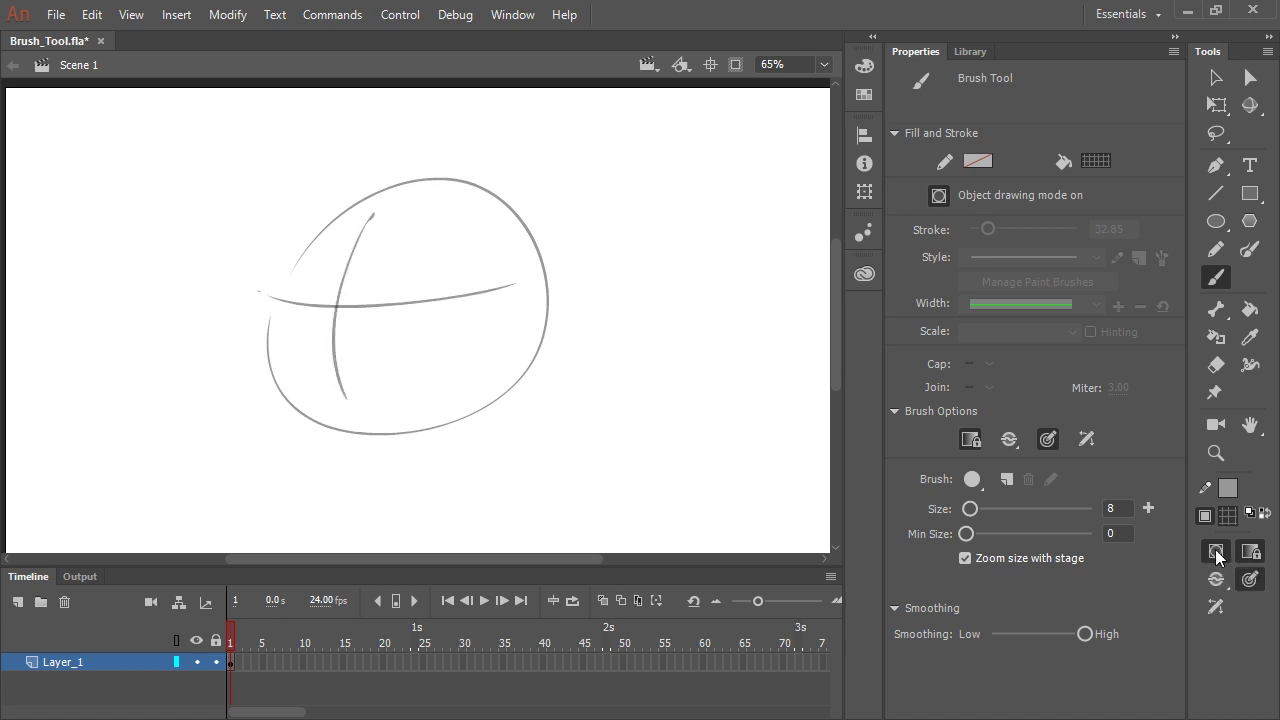
# Step: Sketch the sweeping fringe across the forehead, the hair edge beside the cheek and the front contour of the face
pyautogui.moveTo(475, 210); pyautogui.dragTo(250, 252)
pyautogui.moveTo(290, 248); pyautogui.dragTo(205, 298)
pyautogui.moveTo(482, 207)
pyautogui.mouseDown()
pyautogui.moveTo(470, 320)
pyautogui.moveTo(524, 434)
pyautogui.mouseUp()
pyautogui.moveTo(471, 324); pyautogui.dragTo(492, 532)
pyautogui.moveTo(353, 190); pyautogui.dragTo(294, 270)
pyautogui.moveTo(339, 208)
pyautogui.mouseDown()
pyautogui.moveTo(294, 309)
pyautogui.moveTo(315, 418)
pyautogui.mouseUp()
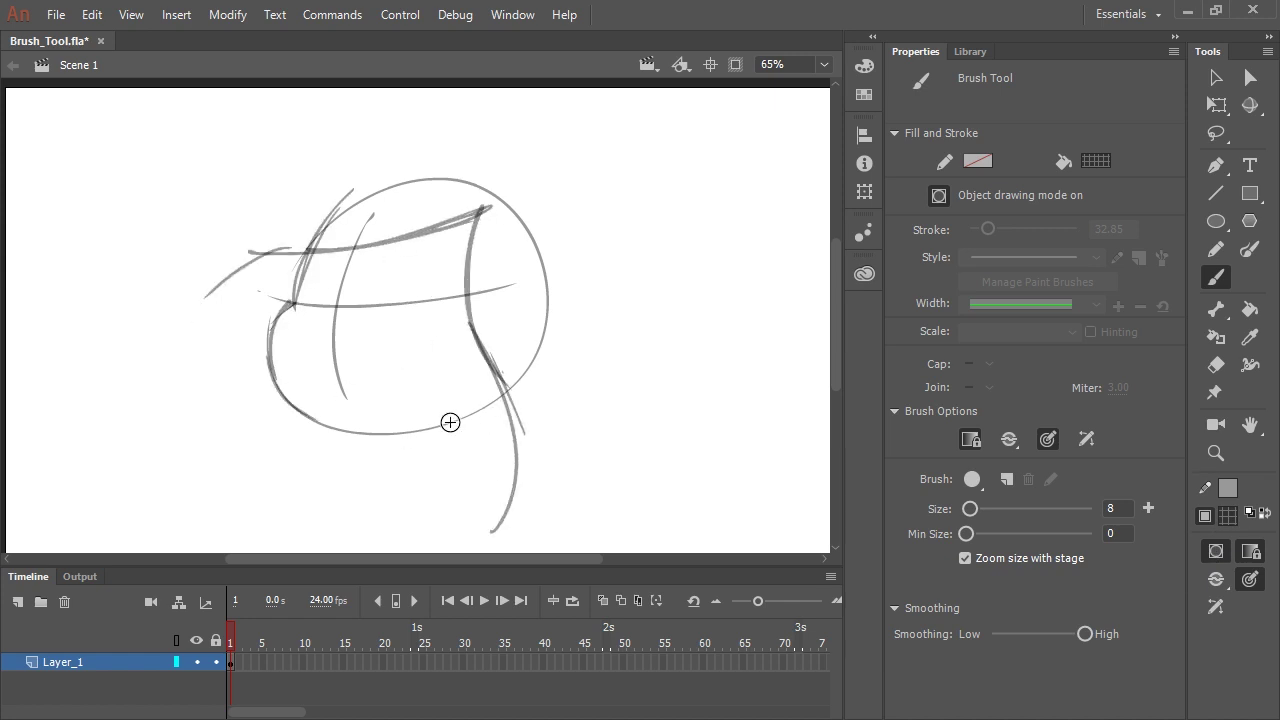
# Step: Sketch the two half-closed eyes, the small nose and the lips along the face guide lines
pyautogui.moveTo(384, 302); pyautogui.dragTo(494, 286)
pyautogui.moveTo(296, 301); pyautogui.dragTo(322, 302)
pyautogui.moveTo(272, 298)
pyautogui.mouseDown()
pyautogui.moveTo(324, 303)
pyautogui.moveTo(327, 333)
pyautogui.moveTo(354, 362)
pyautogui.mouseUp()
# Step: Sketch the outer outline of the ponytail behind the head, ending in a curl
pyautogui.moveTo(604, 196); pyautogui.dragTo(546, 185)
pyautogui.moveTo(587, 203)
pyautogui.mouseDown()
pyautogui.moveTo(637, 287)
pyautogui.moveTo(642, 427)
pyautogui.mouseUp()
pyautogui.moveTo(645, 283); pyautogui.dragTo(622, 510)
pyautogui.moveTo(639, 402); pyautogui.dragTo(694, 484)
pyautogui.moveTo(685, 475); pyautogui.dragTo(674, 493)
pyautogui.moveTo(691, 509); pyautogui.dragTo(674, 527)
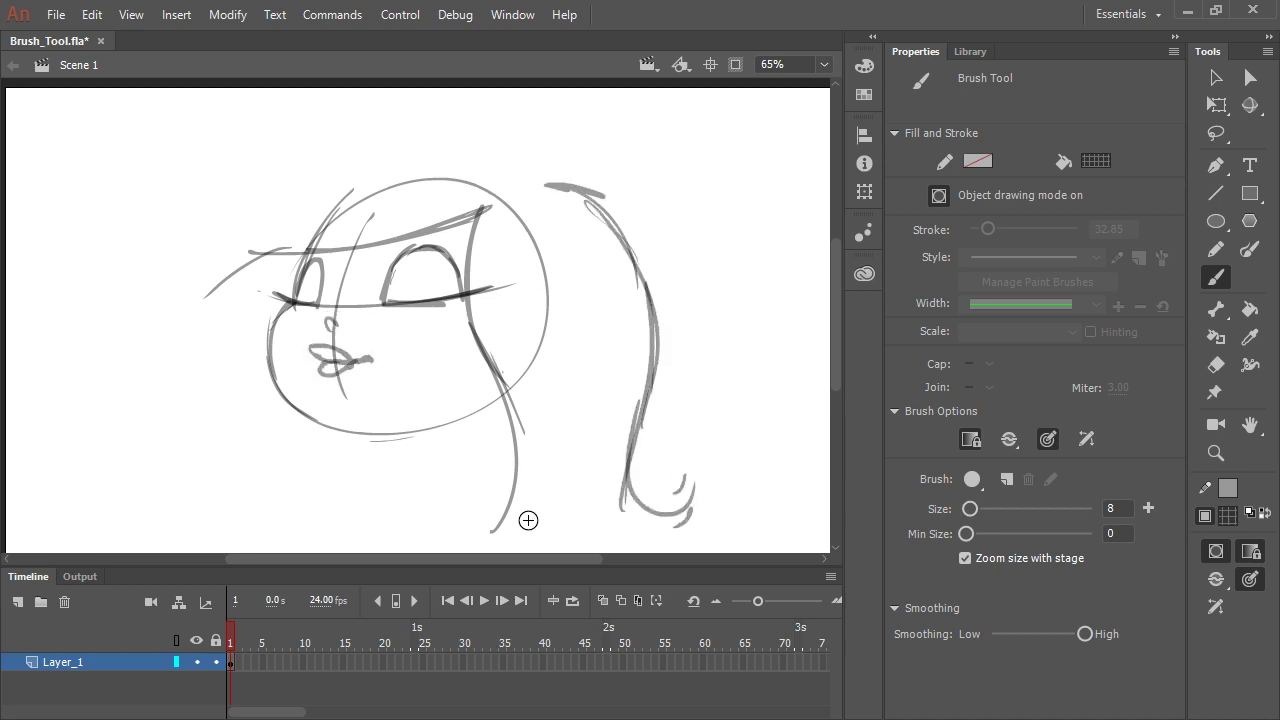
# Step: Sketch the neck and shoulder below the chin, plus the crown of the hair above the fringe
pyautogui.moveTo(430, 430); pyautogui.dragTo(414, 507)
pyautogui.moveTo(418, 462); pyautogui.dragTo(346, 548)
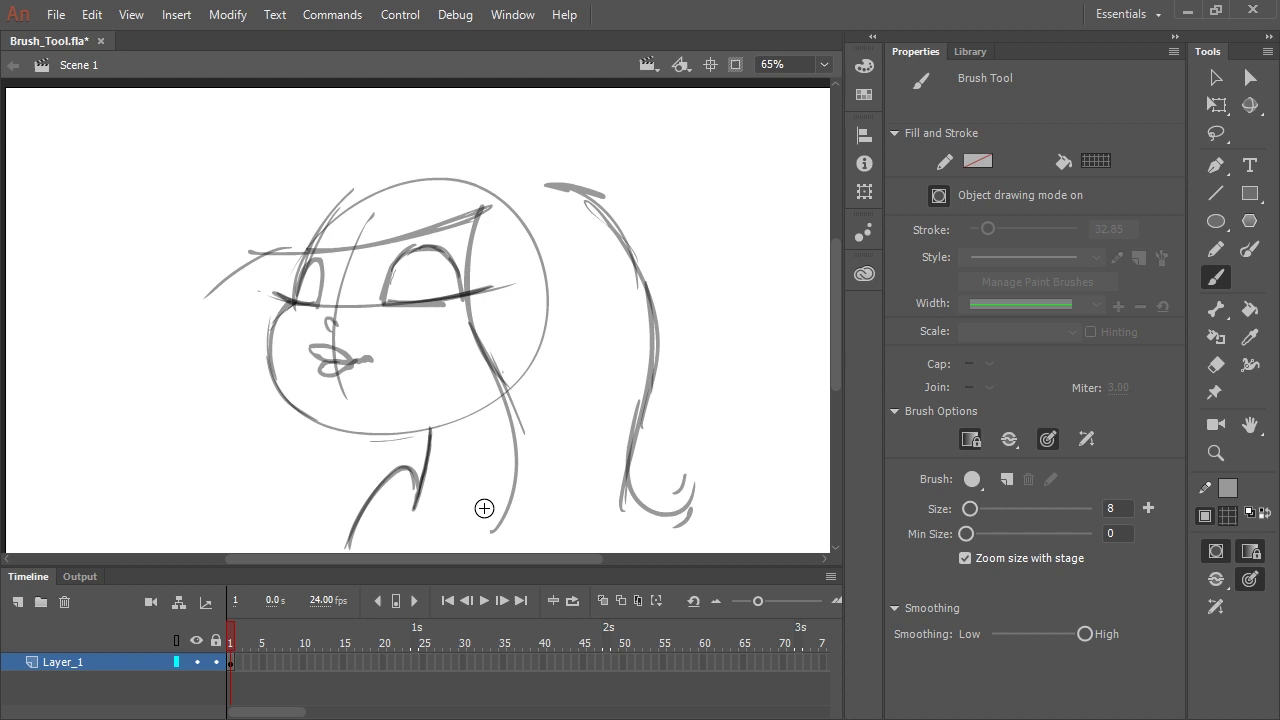
pyautogui.moveTo(537, 124)
pyautogui.mouseDown()
pyautogui.moveTo(546, 167)
pyautogui.moveTo(205, 174)
pyautogui.mouseUp()
pyautogui.moveTo(495, 205)
pyautogui.mouseDown()
pyautogui.moveTo(338, 242)
pyautogui.moveTo(213, 320)
pyautogui.mouseUp()
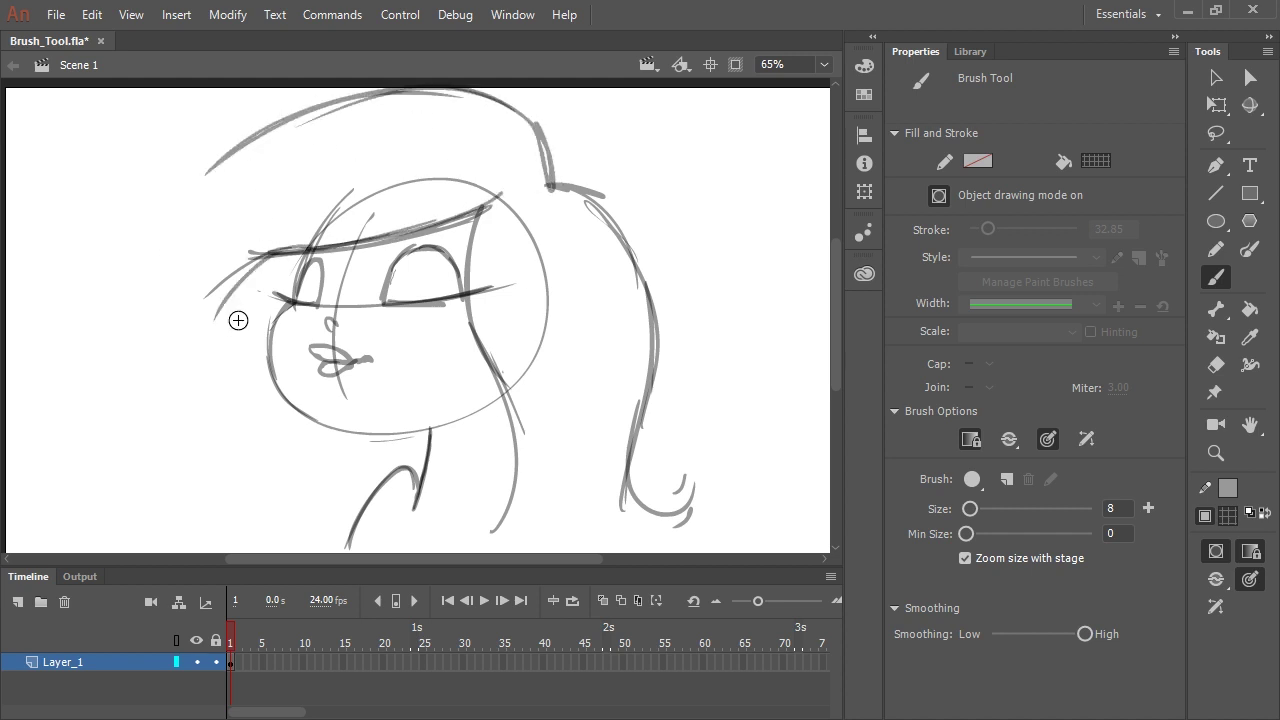
# Step: Sketch the long hair falling in front of the face from the crown, including its inner and outer edges
pyautogui.moveTo(262, 252); pyautogui.dragTo(190, 315)
pyautogui.moveTo(248, 256); pyautogui.dragTo(286, 533)
pyautogui.moveTo(232, 345); pyautogui.dragTo(293, 494)
pyautogui.moveTo(272, 122); pyautogui.dragTo(217, 483)
pyautogui.moveTo(149, 240); pyautogui.dragTo(152, 535)
# Step: Darken the fringe, the jawline and the large eye's lid line with overlapping sketch strokes
pyautogui.moveTo(540, 195)
pyautogui.mouseDown()
pyautogui.moveTo(328, 104)
pyautogui.moveTo(126, 277)
pyautogui.mouseUp()
pyautogui.moveTo(518, 177); pyautogui.dragTo(242, 250)
pyautogui.moveTo(511, 384)
pyautogui.mouseDown()
pyautogui.moveTo(384, 427)
pyautogui.moveTo(310, 432)
pyautogui.mouseUp()
pyautogui.moveTo(398, 251); pyautogui.dragTo(380, 310)
pyautogui.moveTo(373, 308); pyautogui.dragTo(498, 288)
pyautogui.moveTo(296, 252); pyautogui.dragTo(357, 243)
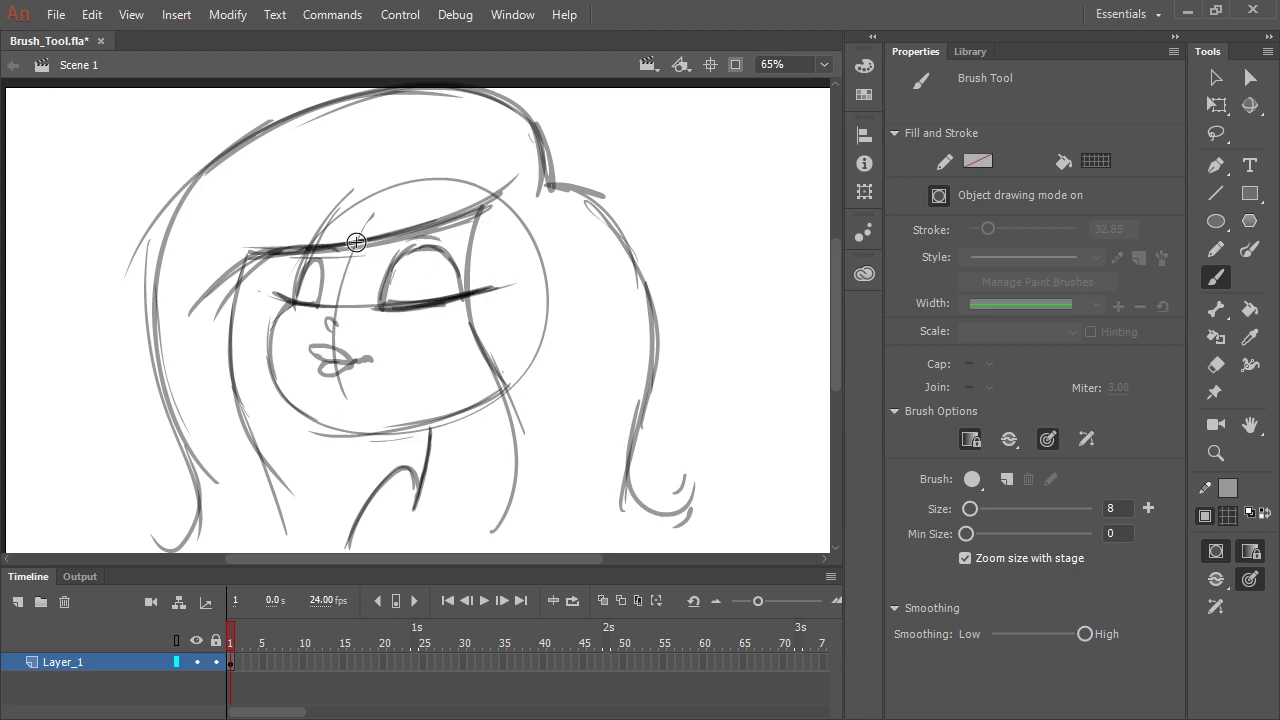
# Step: Reinforce the ponytail and rear hair outlines with more strokes and shade the neck under the jaw
pyautogui.moveTo(546, 183); pyautogui.dragTo(676, 345)
pyautogui.moveTo(560, 188); pyautogui.dragTo(630, 460)
pyautogui.moveTo(646, 302)
pyautogui.mouseDown()
pyautogui.moveTo(618, 473)
pyautogui.moveTo(666, 537)
pyautogui.mouseUp()
pyautogui.moveTo(486, 350); pyautogui.dragTo(515, 488)
pyautogui.moveTo(526, 567); pyautogui.dragTo(527, 585)
pyautogui.moveTo(437, 442); pyautogui.dragTo(506, 424)
pyautogui.moveTo(518, 478); pyautogui.dragTo(496, 539)
# Step: Add loose sketch strands to the hair in front of the face and inside the ponytail
pyautogui.moveTo(302, 260); pyautogui.dragTo(214, 350)
pyautogui.moveTo(258, 270); pyautogui.dragTo(265, 431)
pyautogui.moveTo(279, 425)
pyautogui.mouseDown()
pyautogui.moveTo(309, 472)
pyautogui.moveTo(308, 547)
pyautogui.mouseUp()
pyautogui.moveTo(296, 430); pyautogui.dragTo(348, 514)
pyautogui.moveTo(211, 312); pyautogui.dragTo(263, 545)
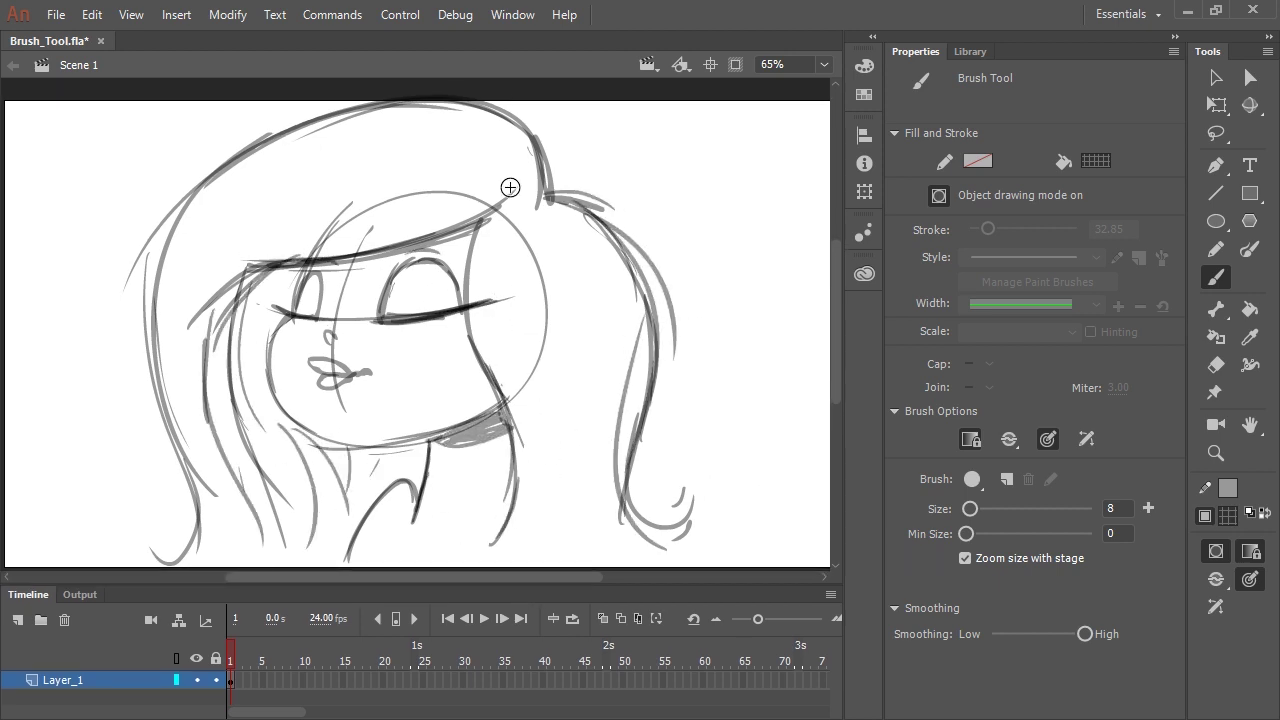
pyautogui.moveTo(538, 210); pyautogui.dragTo(598, 488)
pyautogui.moveTo(537, 214); pyautogui.dragTo(623, 508)
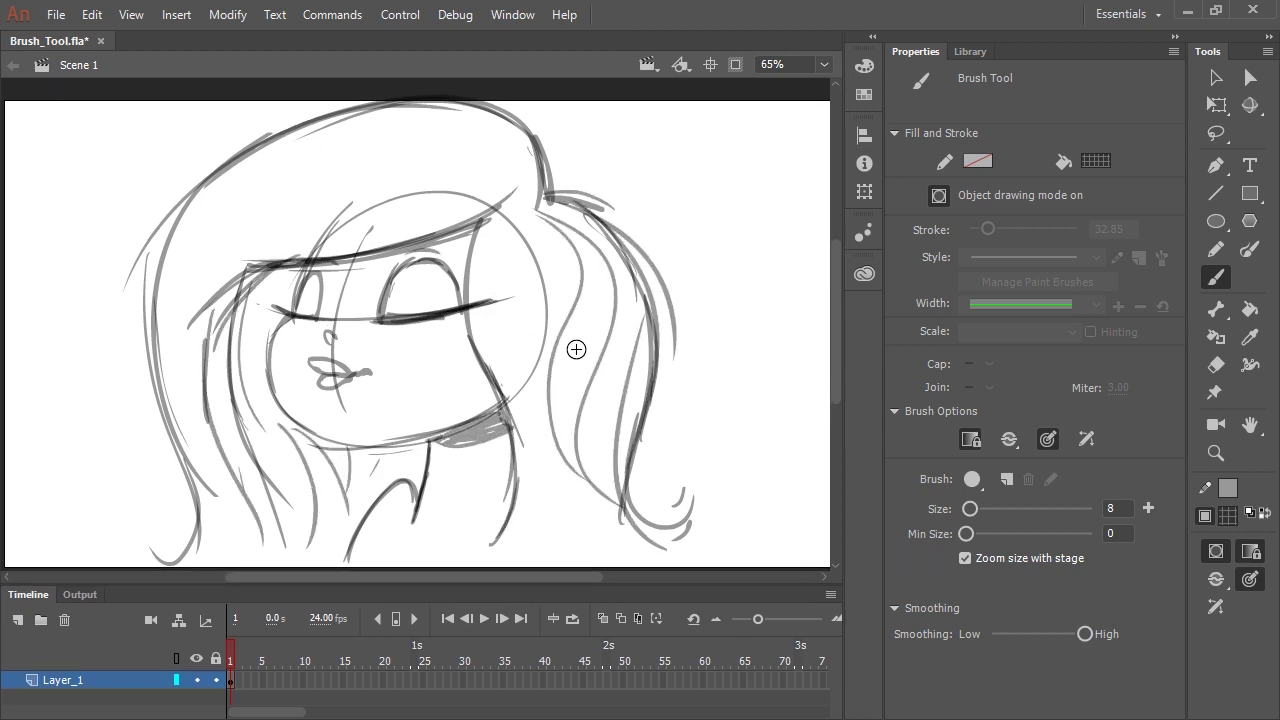
# Step: Insert a blank keyframe at frame 2 of Layer_1 and turn on onion skinning
pyautogui.click(240, 685)
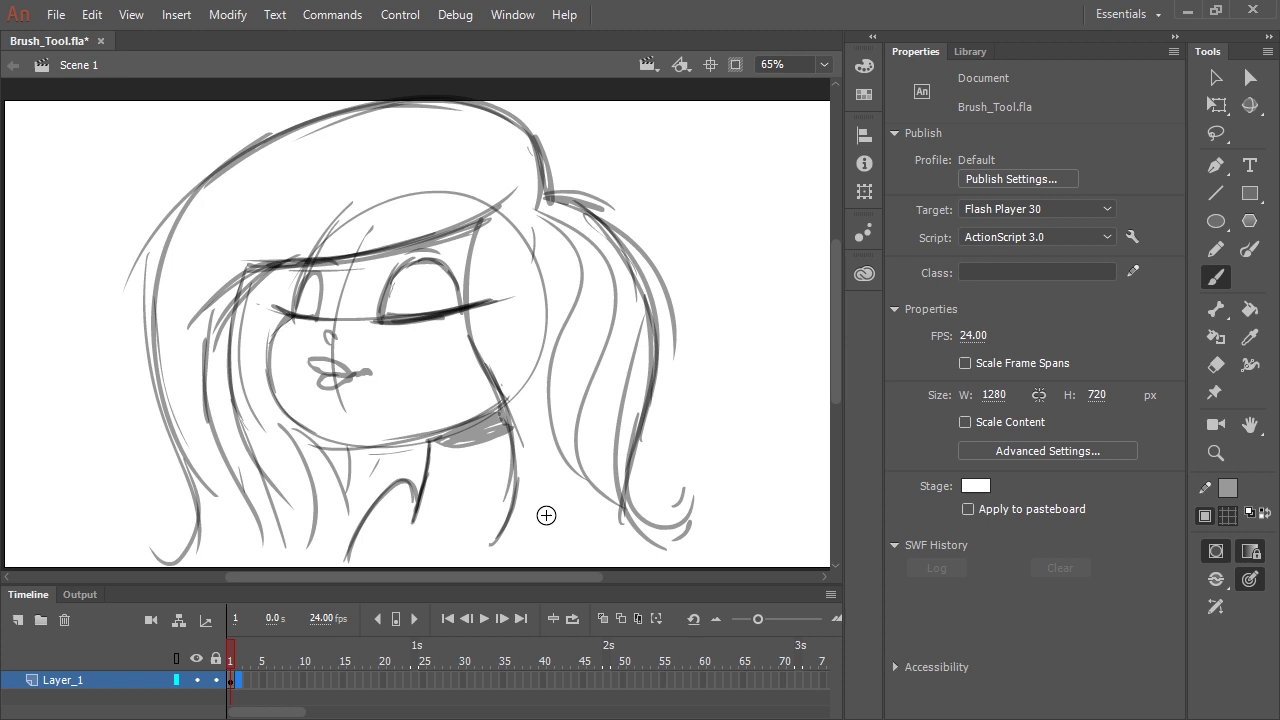
pyautogui.press('F7')
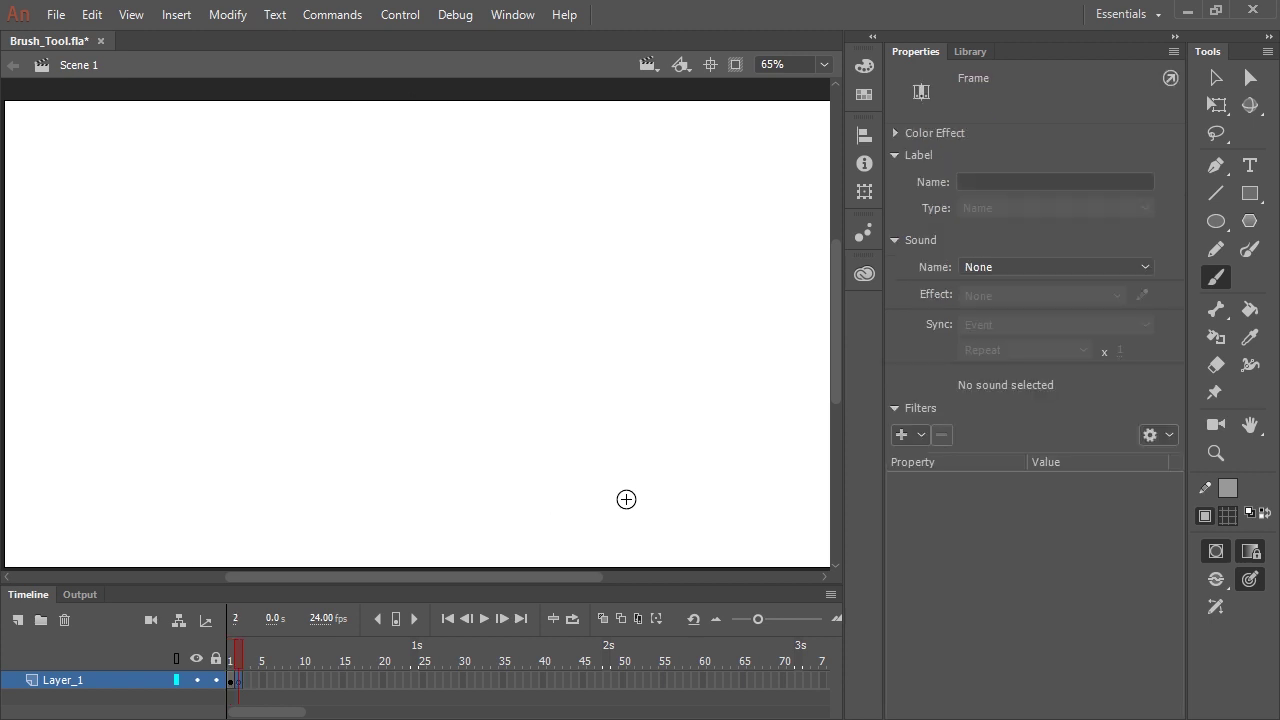
pyautogui.click(603, 618)
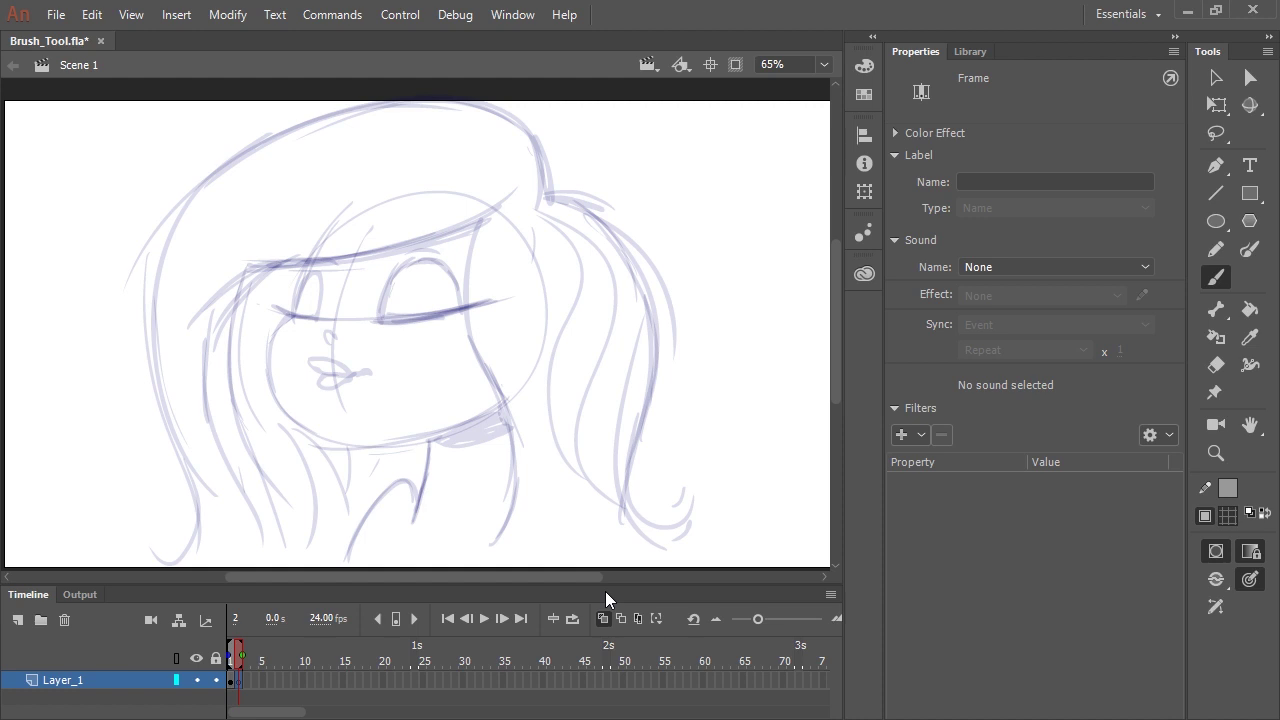
# Step: Restore the black fill colour's alpha to 100%
pyautogui.click(1228, 516)
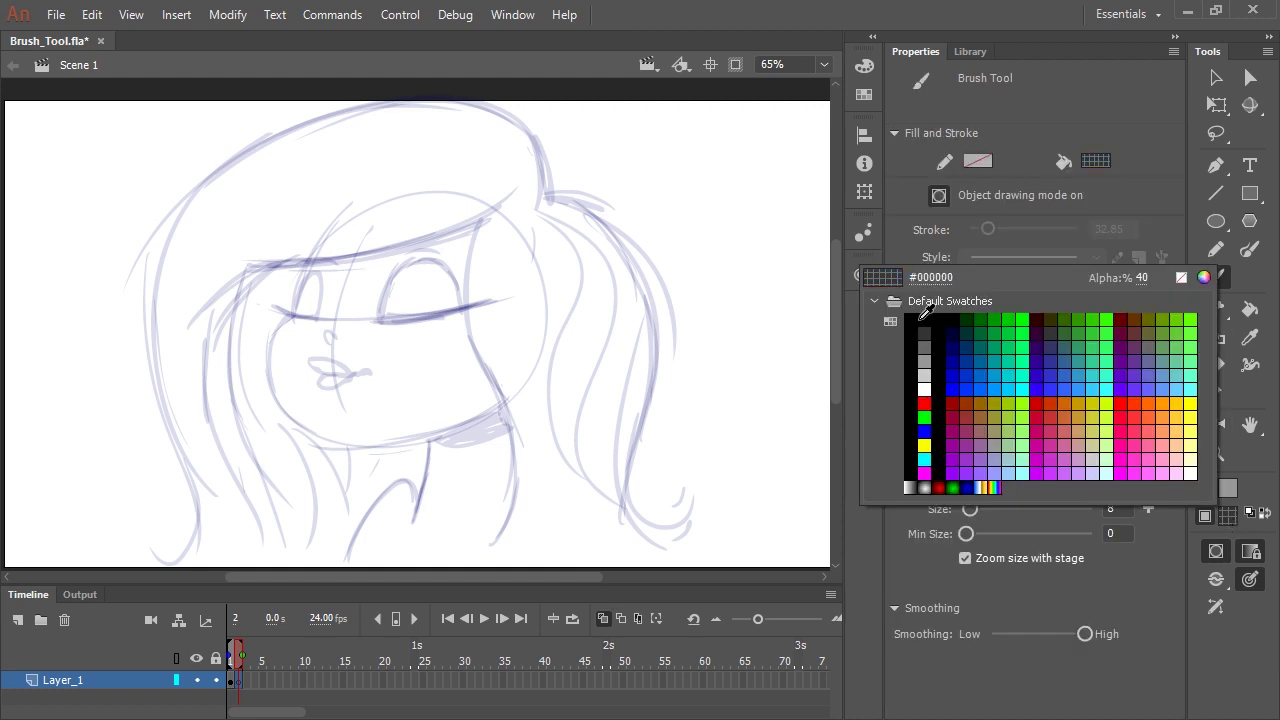
pyautogui.click(921, 319)
pyautogui.click(862, 69)
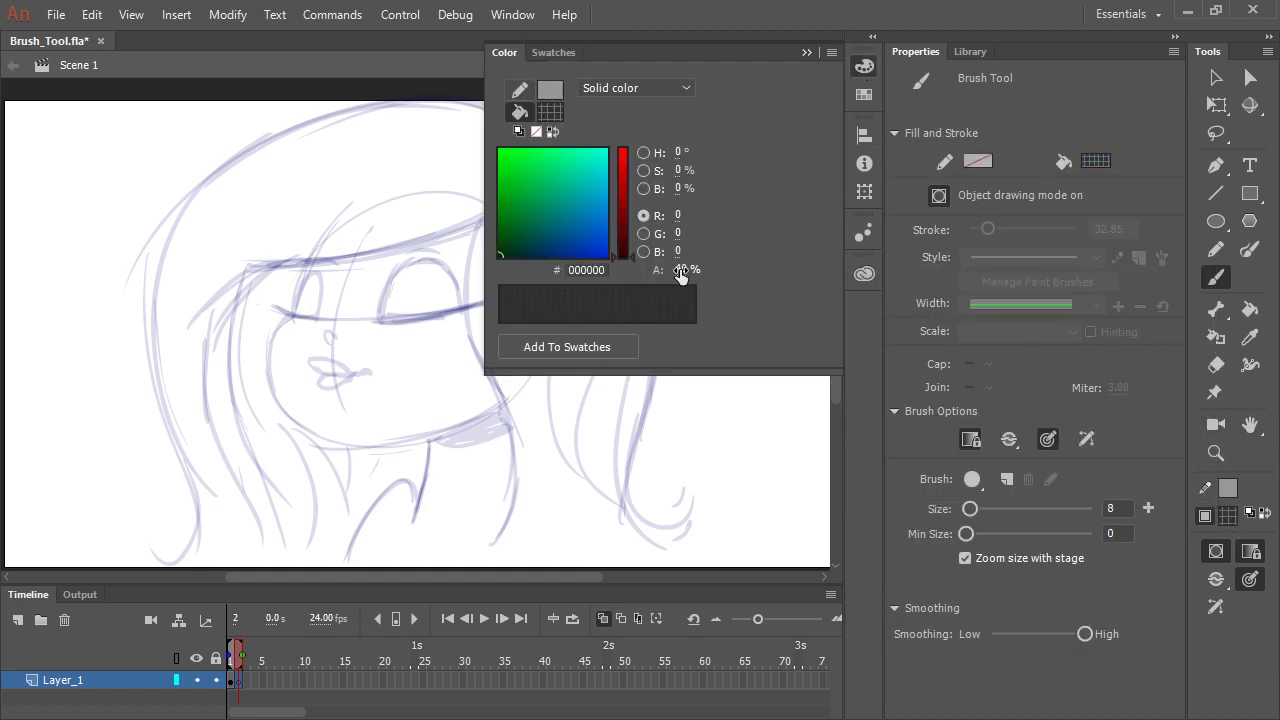
pyautogui.moveTo(683, 269); pyautogui.dragTo(945, 258)
pyautogui.click(806, 52)
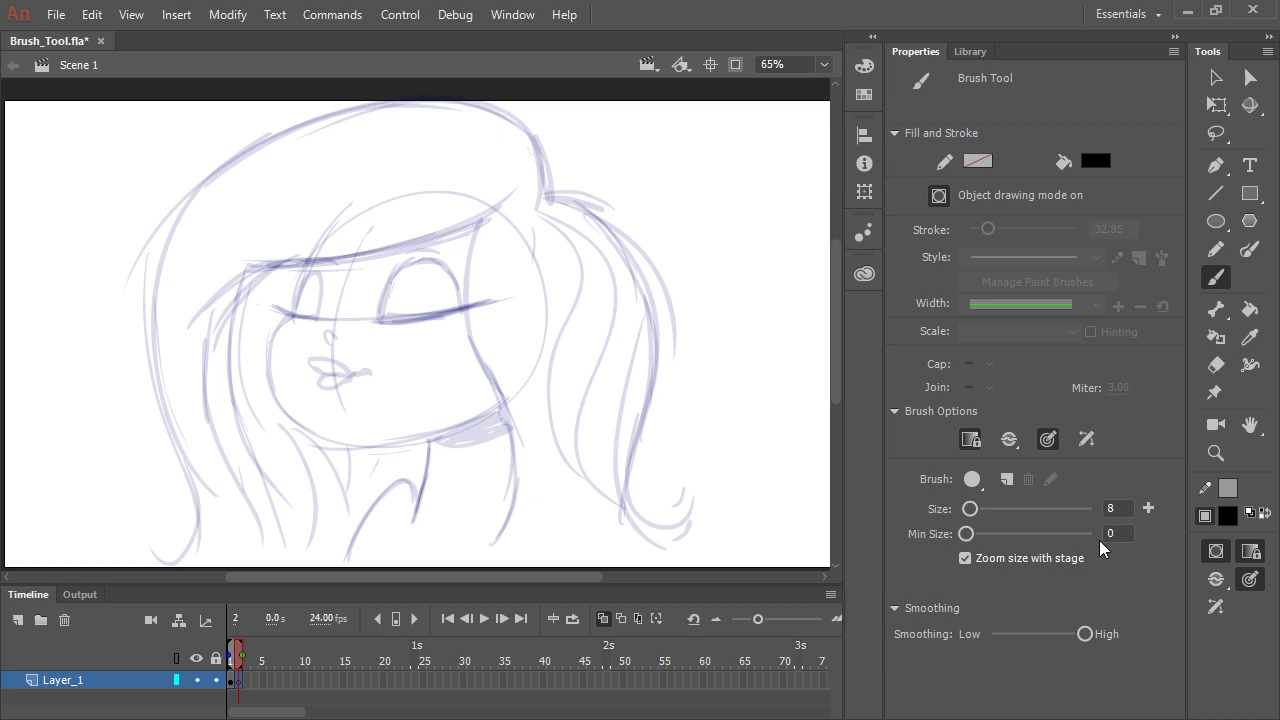
# Step: Build brush size presets of 8, 24, 40 and 51, and recall size 8 with minimum size 3
pyautogui.click(1150, 507)
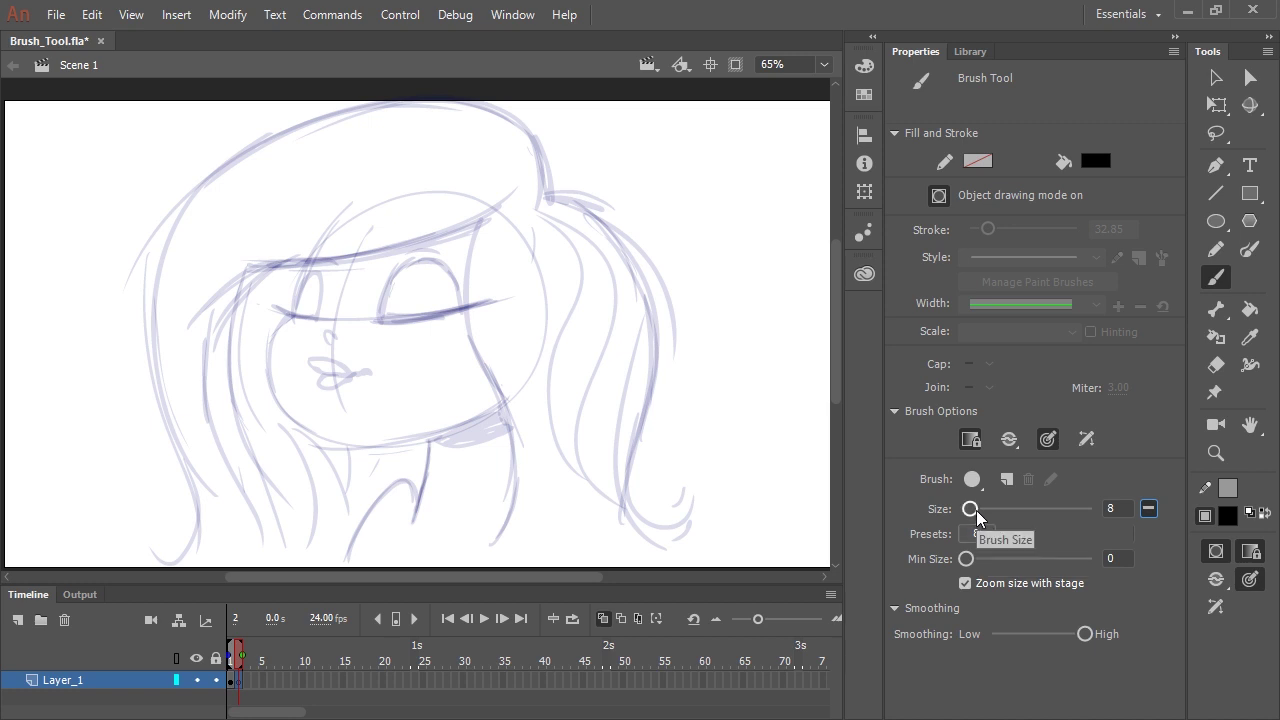
pyautogui.moveTo(967, 561); pyautogui.dragTo(972, 563)
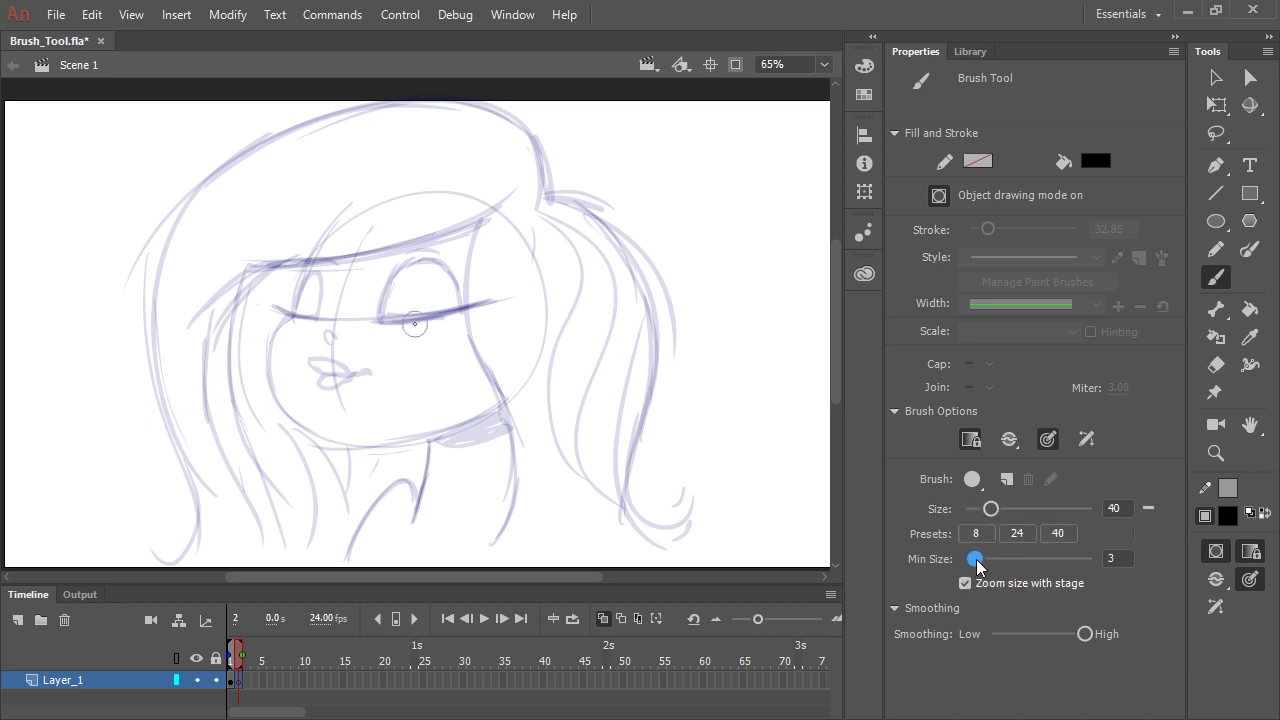
pyautogui.moveTo(998, 512); pyautogui.dragTo(1002, 510)
pyautogui.click(1150, 508)
pyautogui.click(1055, 533)
pyautogui.click(988, 533)
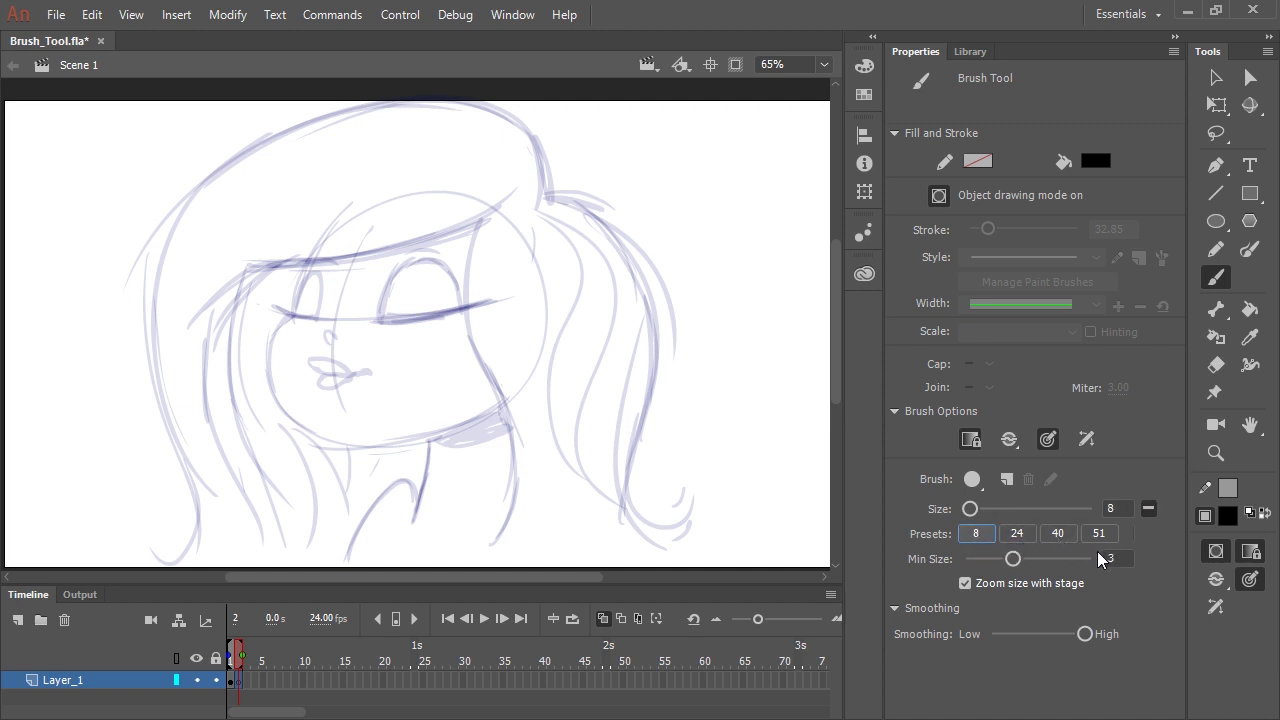
# Step: With object drawing mode off, ink the fringe, rear hair edge, crown, ponytail and face outline over the sketch
pyautogui.press('j')
pyautogui.moveTo(515, 188); pyautogui.dragTo(233, 272)
pyautogui.moveTo(485, 210)
pyautogui.mouseDown()
pyautogui.moveTo(509, 430)
pyautogui.moveTo(500, 545)
pyautogui.mouseUp()
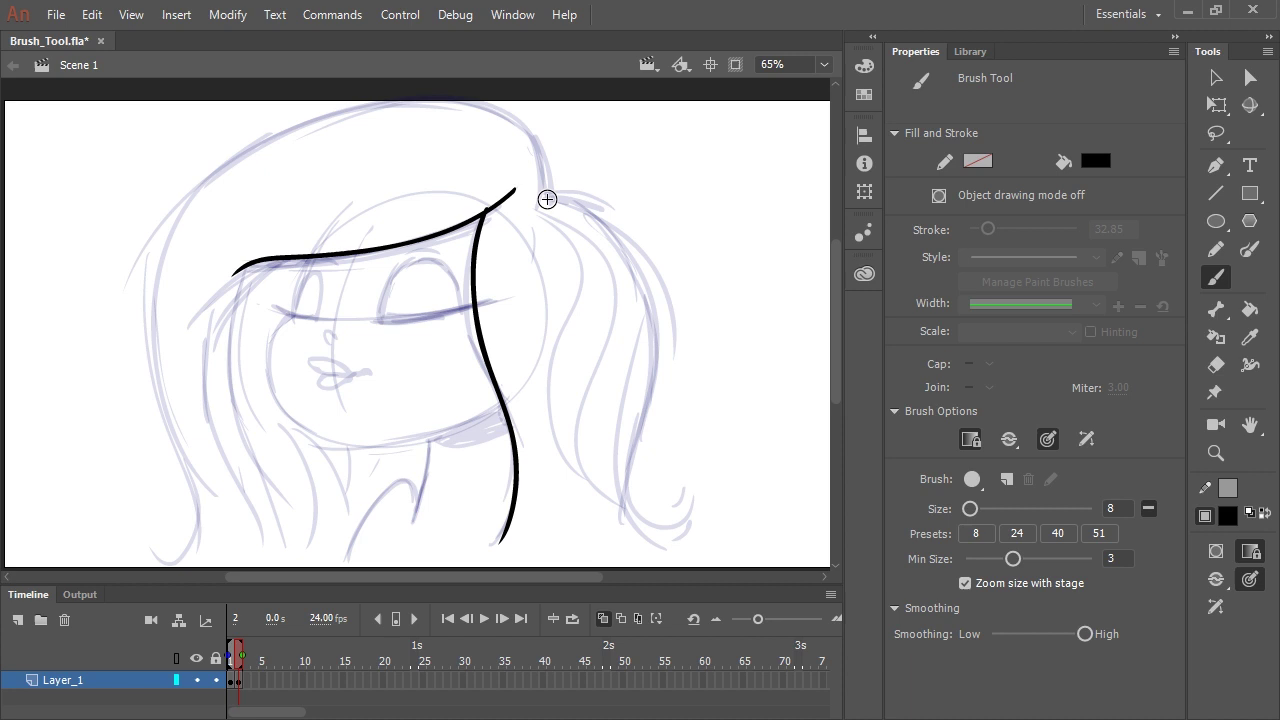
pyautogui.moveTo(555, 190)
pyautogui.mouseDown()
pyautogui.moveTo(685, 537)
pyautogui.moveTo(132, 322)
pyautogui.mouseUp()
pyautogui.moveTo(310, 255)
pyautogui.mouseDown()
pyautogui.moveTo(294, 320)
pyautogui.moveTo(382, 446)
pyautogui.moveTo(501, 402)
pyautogui.mouseUp()
# Step: Ink the nose, the lips and the large eye, using a bigger brush for its thick lash line
pyautogui.moveTo(338, 334)
pyautogui.mouseDown()
pyautogui.moveTo(325, 333)
pyautogui.moveTo(331, 346)
pyautogui.mouseUp()
pyautogui.moveTo(370, 373); pyautogui.dragTo(321, 377)
pyautogui.moveTo(378, 320)
pyautogui.mouseDown()
pyautogui.moveTo(440, 256)
pyautogui.moveTo(455, 310)
pyautogui.mouseUp()
pyautogui.hotkey('ctrl', 'z')
pyautogui.moveTo(970, 510); pyautogui.dragTo(974, 512)
pyautogui.moveTo(379, 319); pyautogui.dragTo(468, 314)
pyautogui.moveTo(416, 318); pyautogui.dragTo(473, 307)
# Step: Ink the small far eye at brush size 8 and its lash line at size 14
pyautogui.click(976, 534)
pyautogui.moveTo(320, 318); pyautogui.dragTo(300, 298)
pyautogui.moveTo(970, 510); pyautogui.dragTo(975, 513)
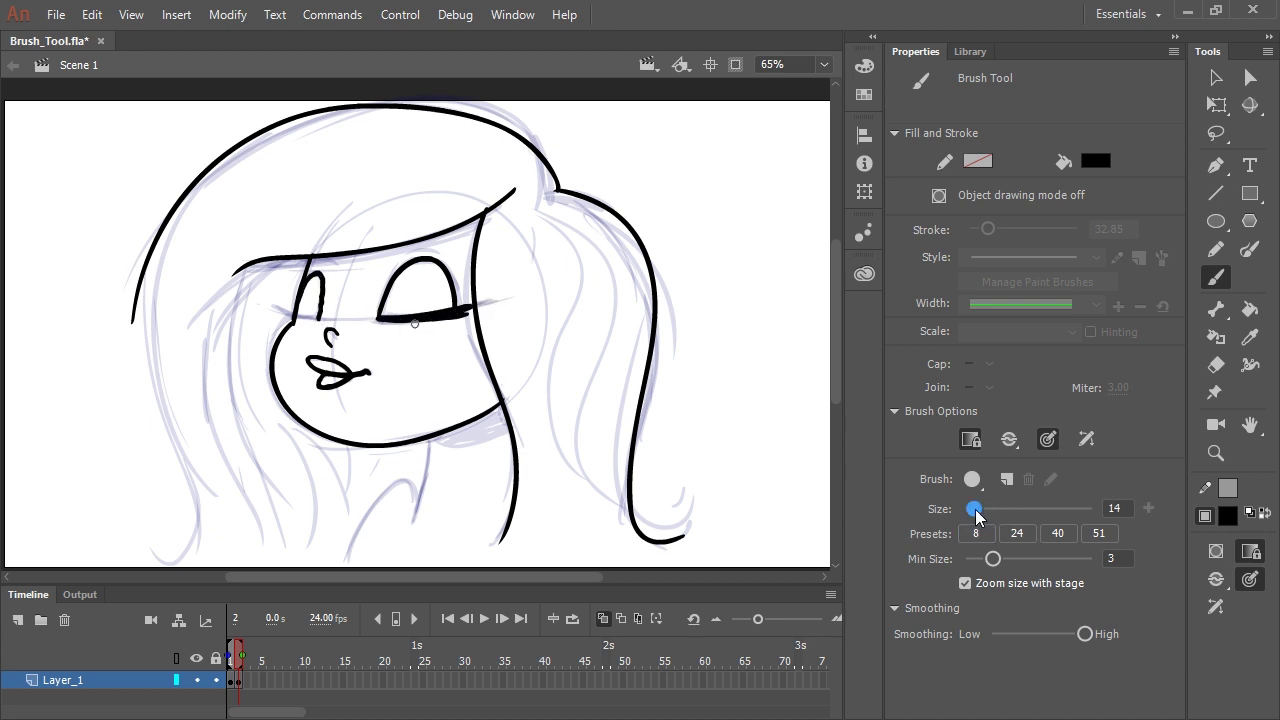
pyautogui.moveTo(320, 319); pyautogui.dragTo(280, 312)
# Step: At brush size 8, ink the neck, the shoulder and the outer front hair edge with its curled tip
pyautogui.click(976, 534)
pyautogui.moveTo(437, 435); pyautogui.dragTo(422, 538)
pyautogui.moveTo(428, 500)
pyautogui.mouseDown()
pyautogui.moveTo(388, 490)
pyautogui.moveTo(360, 568)
pyautogui.mouseUp()
pyautogui.moveTo(151, 262); pyautogui.dragTo(175, 568)
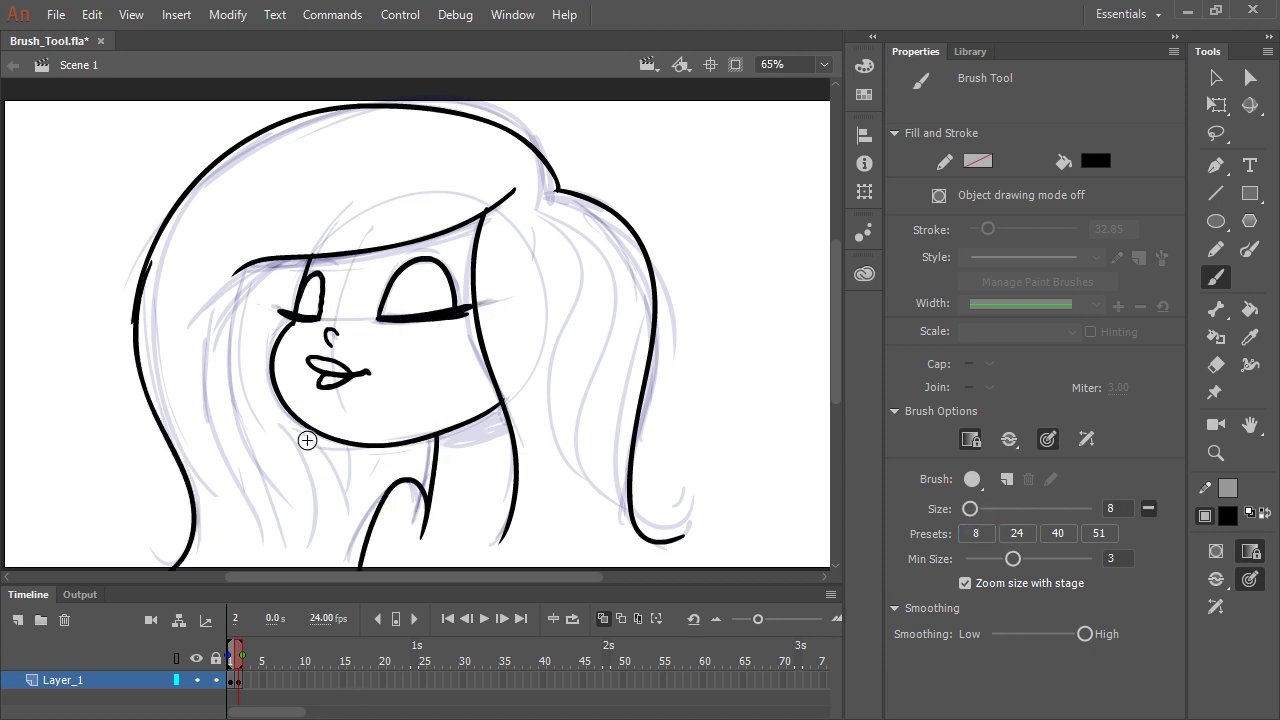
pyautogui.moveTo(109, 498); pyautogui.dragTo(138, 571)
pyautogui.moveTo(109, 499); pyautogui.dragTo(108, 572)
# Step: Ink inner strands in the front hair and flowing lines across the crown above the fringe
pyautogui.moveTo(246, 304); pyautogui.dragTo(306, 546)
pyautogui.moveTo(217, 376); pyautogui.dragTo(275, 524)
pyautogui.moveTo(512, 175)
pyautogui.mouseDown()
pyautogui.moveTo(193, 396)
pyautogui.moveTo(188, 280)
pyautogui.mouseUp()
pyautogui.moveTo(502, 150); pyautogui.dragTo(247, 174)
pyautogui.moveTo(452, 150); pyautogui.dragTo(222, 206)
# Step: Ink the inner edges and flowing strands of the ponytail and the hair behind the face
pyautogui.moveTo(554, 195); pyautogui.dragTo(605, 542)
pyautogui.moveTo(552, 203)
pyautogui.mouseDown()
pyautogui.moveTo(534, 538)
pyautogui.moveTo(559, 478)
pyautogui.mouseUp()
pyautogui.hotkey('ctrl', 'z')
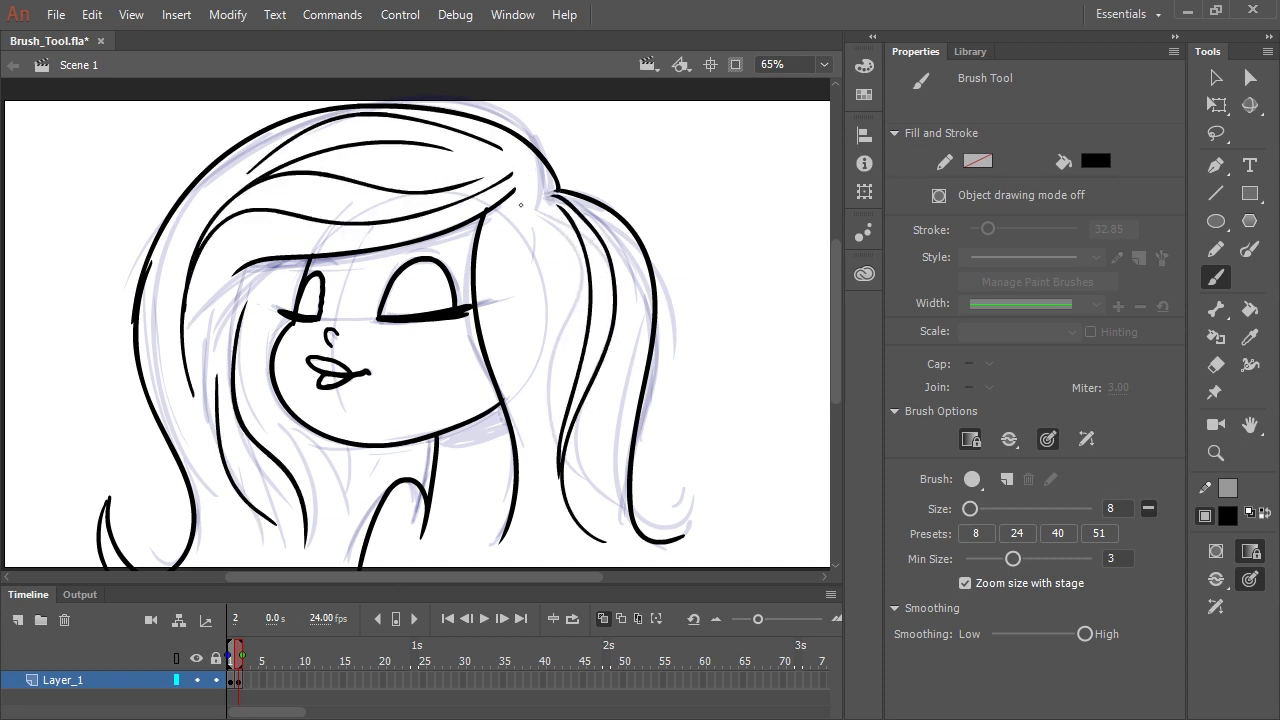
pyautogui.moveTo(499, 212); pyautogui.dragTo(544, 480)
pyautogui.moveTo(524, 208); pyautogui.dragTo(550, 522)
pyautogui.moveTo(561, 252); pyautogui.dragTo(565, 380)
pyautogui.moveTo(629, 268); pyautogui.dragTo(609, 540)
# Step: Change the fill colour to the pale skin tone FFEDD8
pyautogui.click(864, 66)
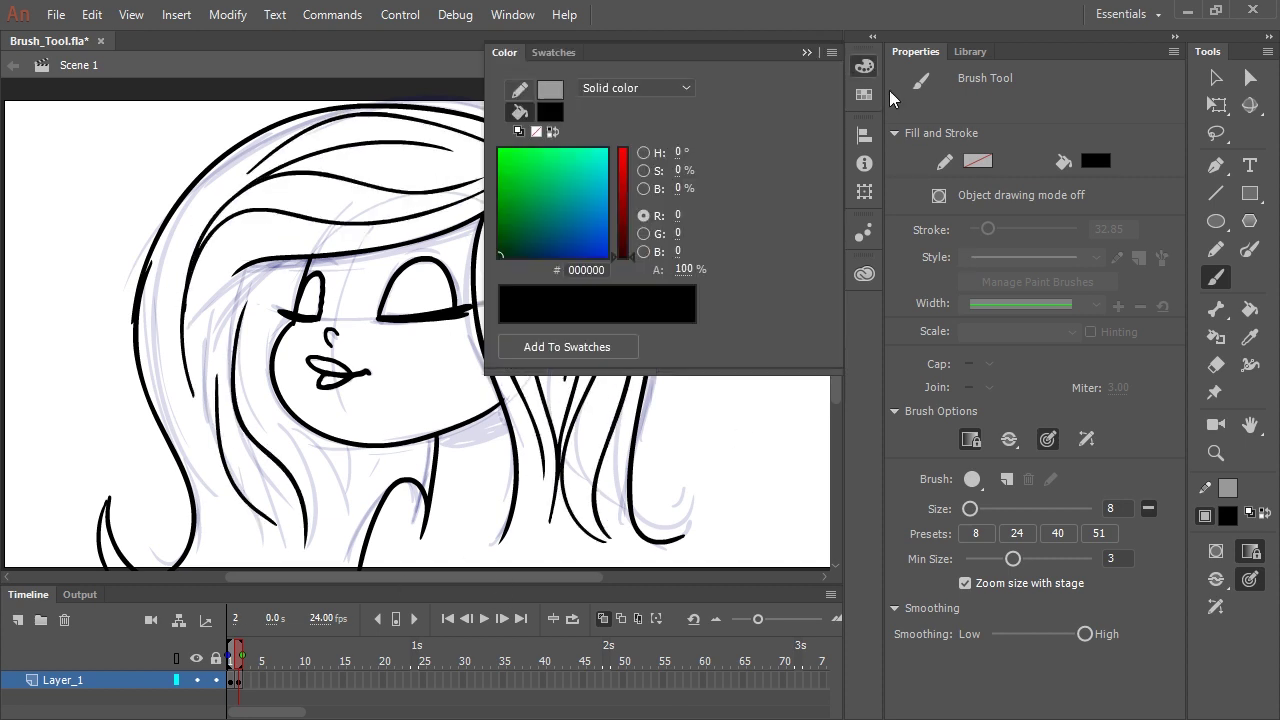
pyautogui.click(552, 113)
pyautogui.click(552, 113)
pyautogui.moveTo(678, 190); pyautogui.dragTo(712, 190)
pyautogui.click(623, 185)
pyautogui.click(552, 113)
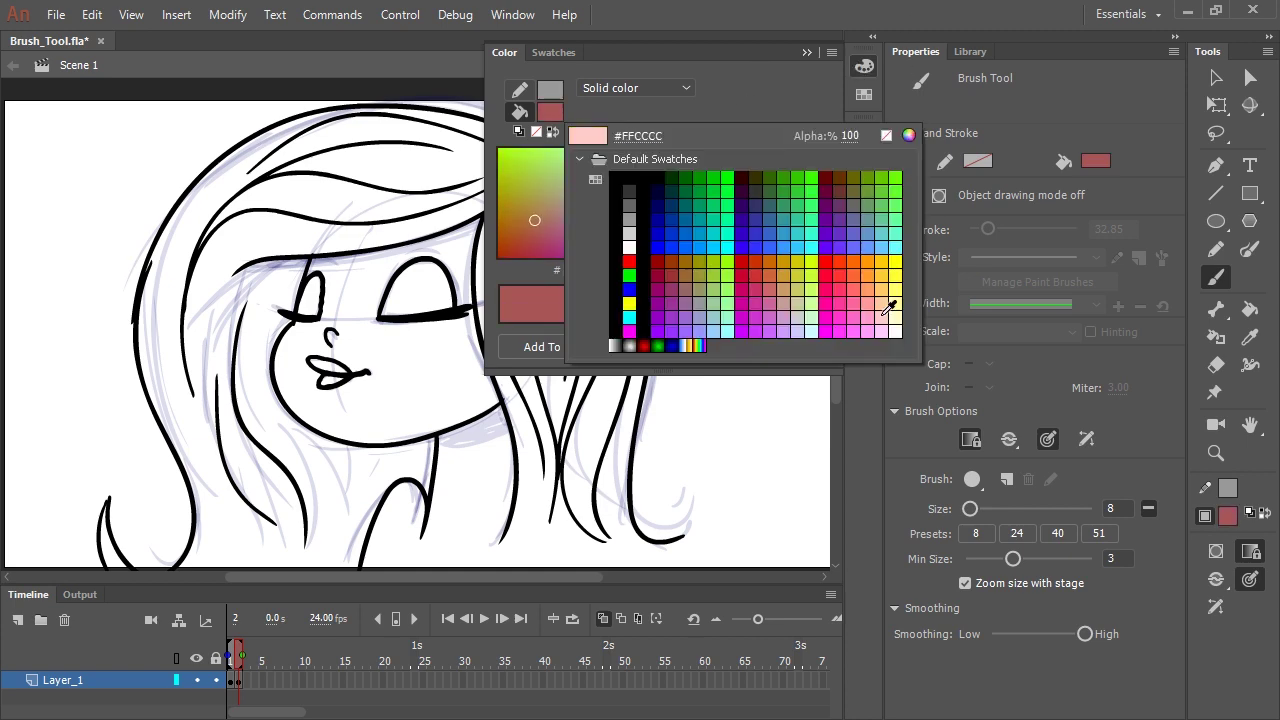
pyautogui.click(884, 312)
pyautogui.moveTo(583, 168); pyautogui.dragTo(590, 156)
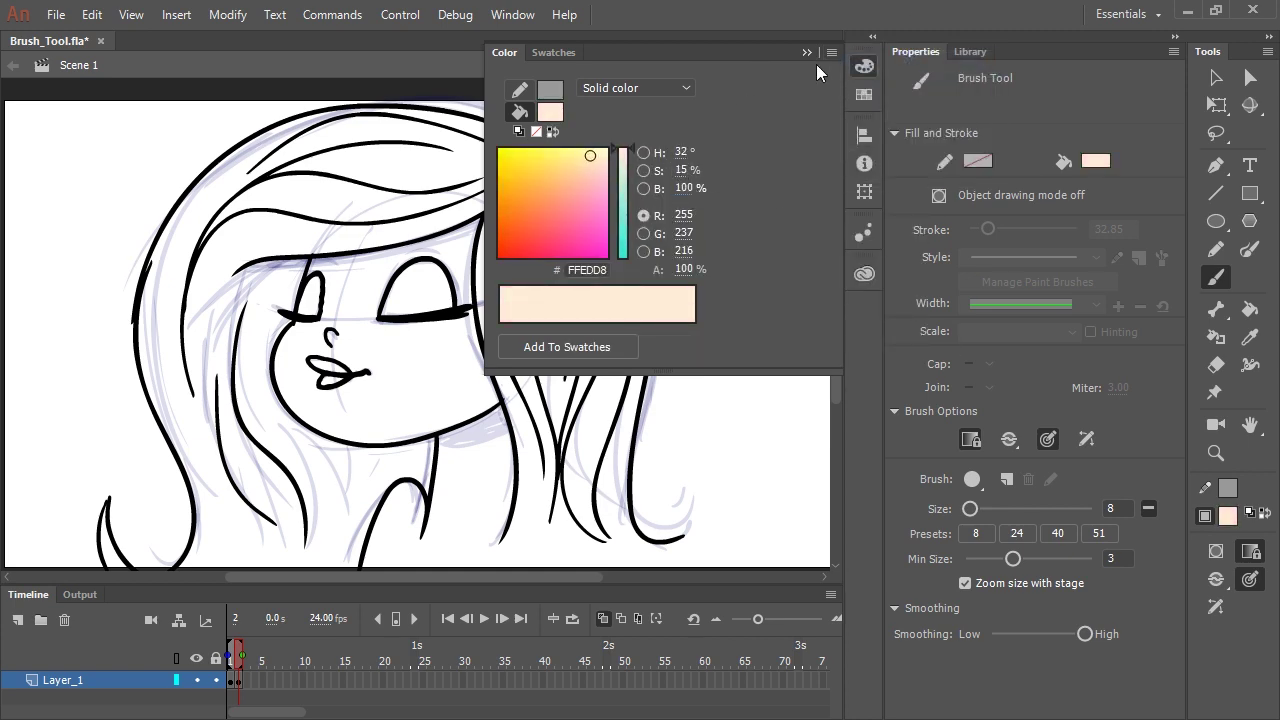
pyautogui.click(864, 65)
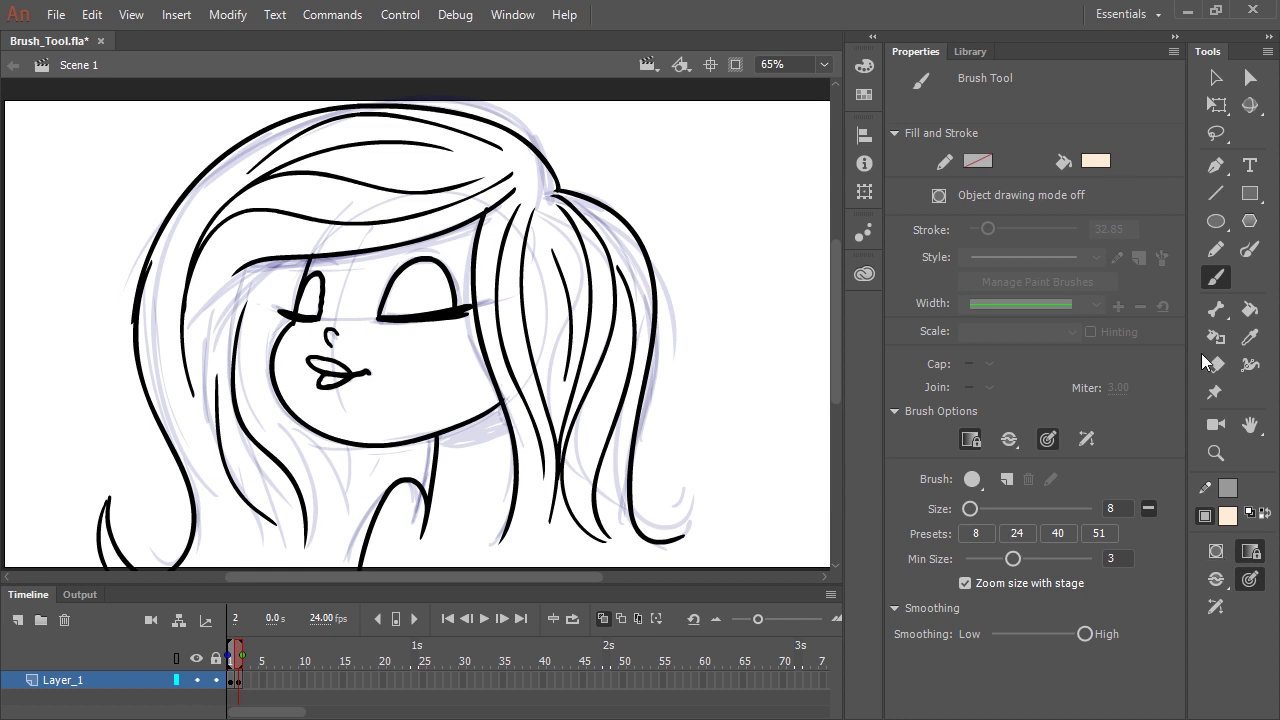
# Step: Set the brush mode to Paint Behind
pyautogui.click(1217, 579)
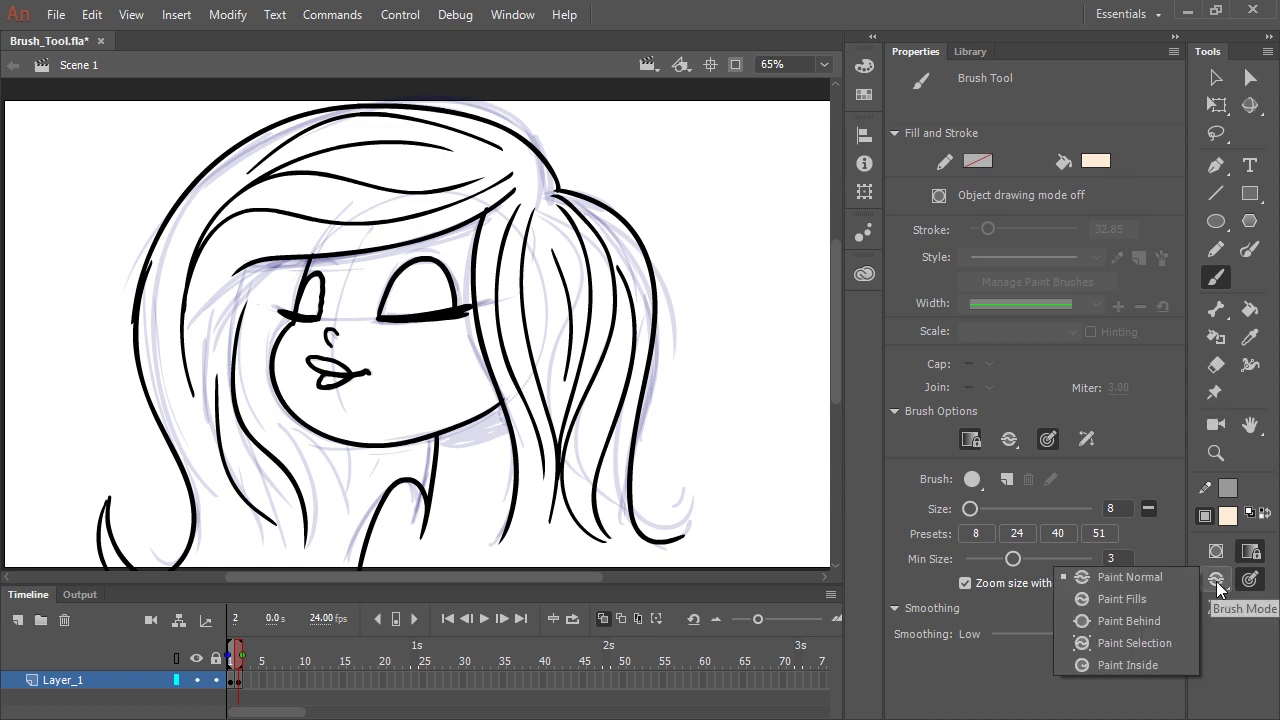
pyautogui.click(1138, 621)
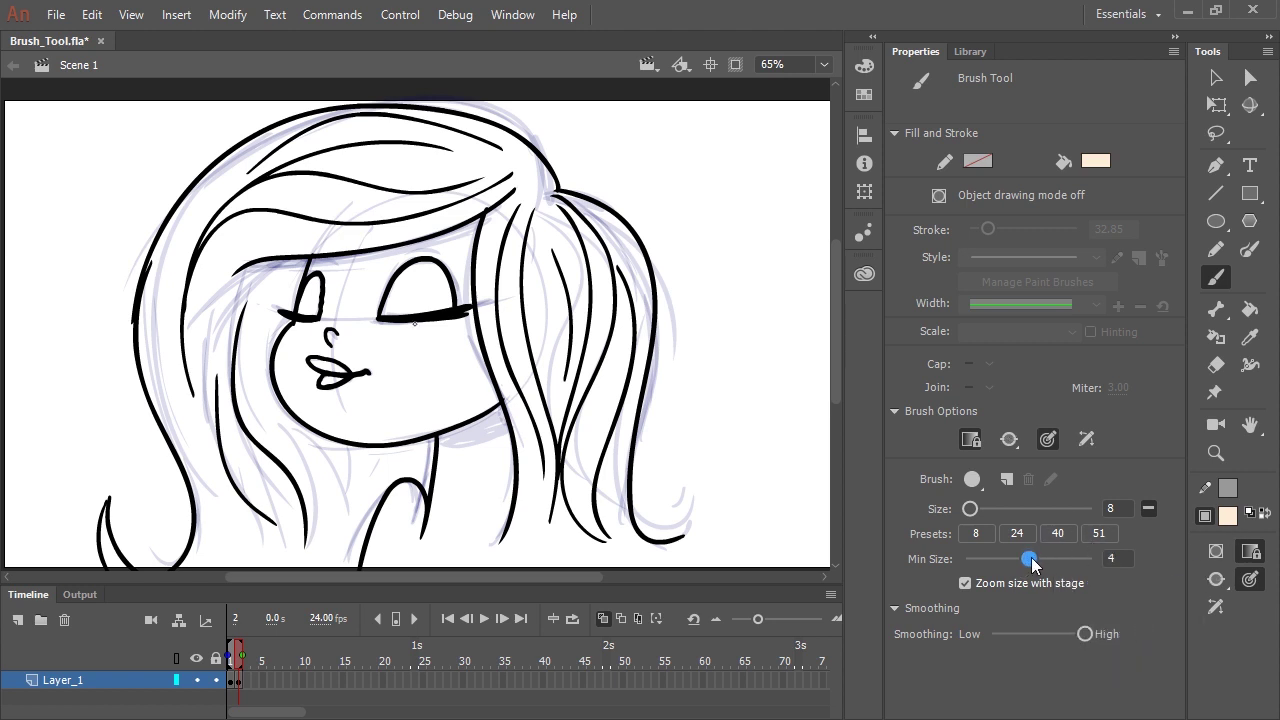
# Step: Set the brush size to 68 and paint the face, neck and shoulder in the pale skin tone behind the lines
pyautogui.moveTo(970, 509); pyautogui.dragTo(991, 512)
pyautogui.moveTo(991, 512); pyautogui.dragTo(1028, 512)
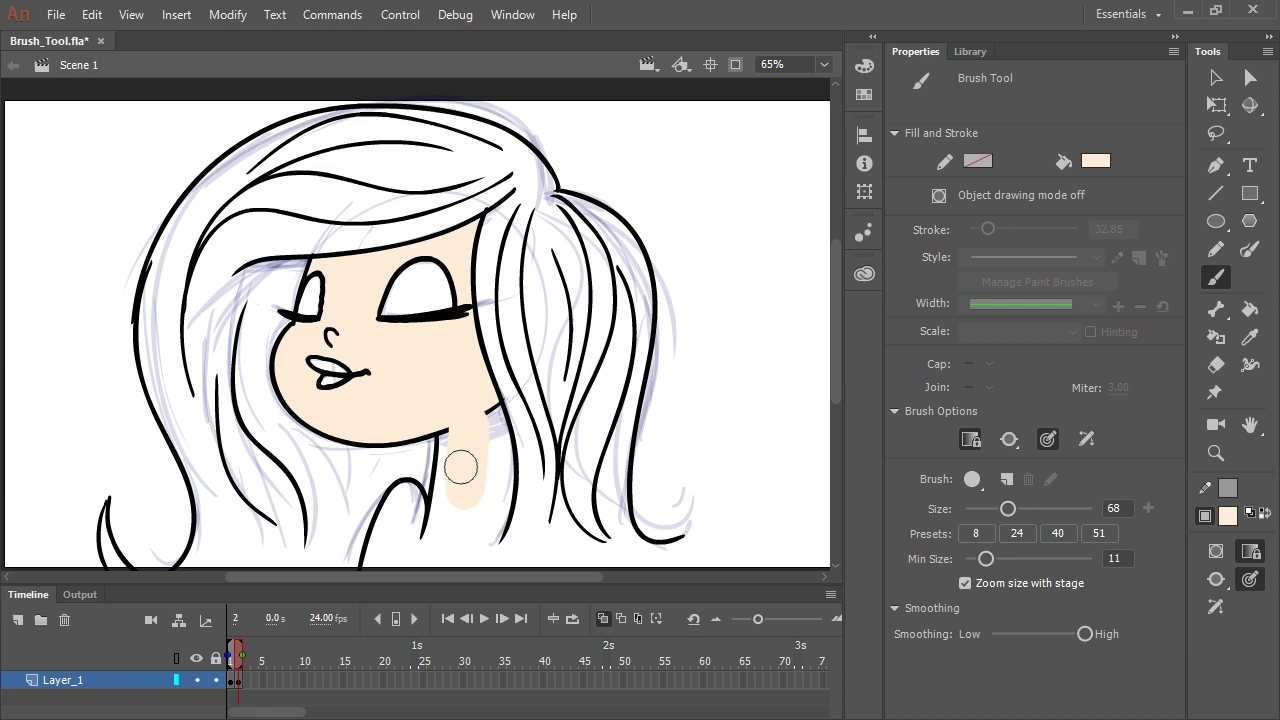
pyautogui.moveTo(460, 466); pyautogui.dragTo(455, 452)
pyautogui.hotkey('ctrl', 'z')
pyautogui.moveTo(407, 515)
pyautogui.mouseDown()
pyautogui.moveTo(477, 430)
pyautogui.moveTo(438, 563)
pyautogui.mouseUp()
# Step: Change the fill to a darker beige shade of the skin tone and set the brush mode to Paint Inside
pyautogui.click(1228, 515)
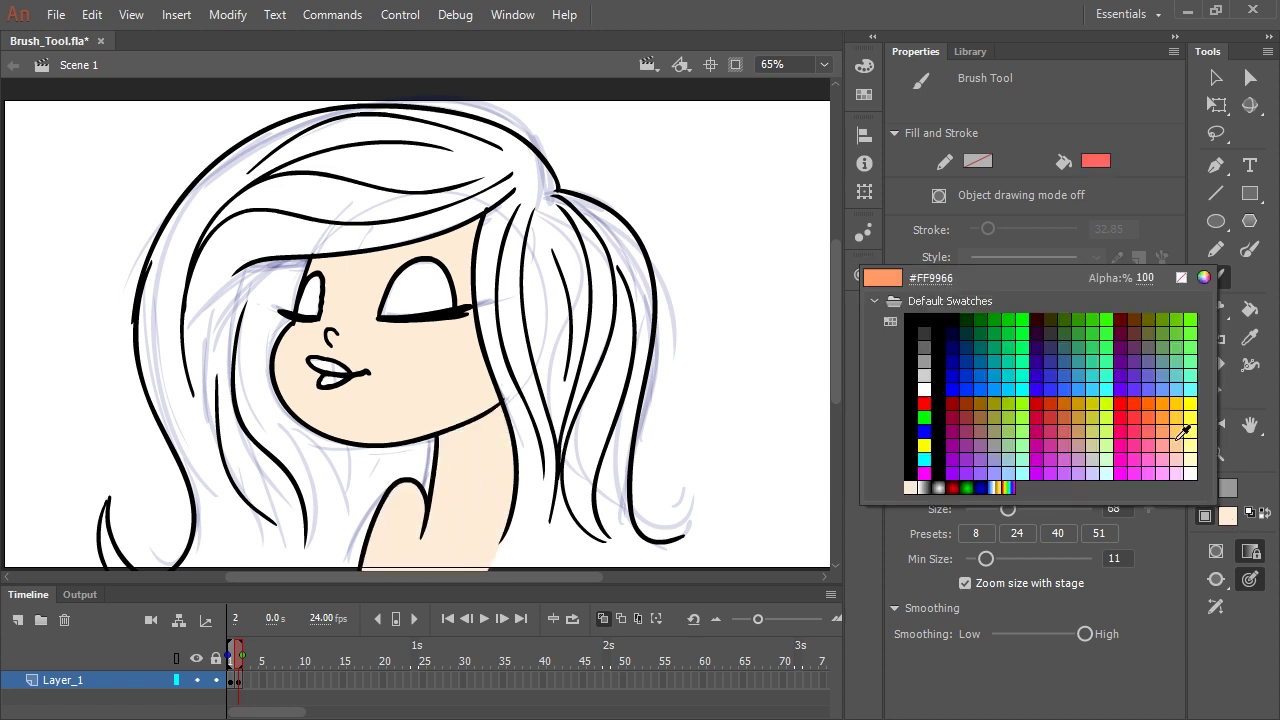
pyautogui.press('Escape')
pyautogui.click(864, 66)
pyautogui.moveTo(686, 193); pyautogui.dragTo(660, 193)
pyautogui.click(864, 66)
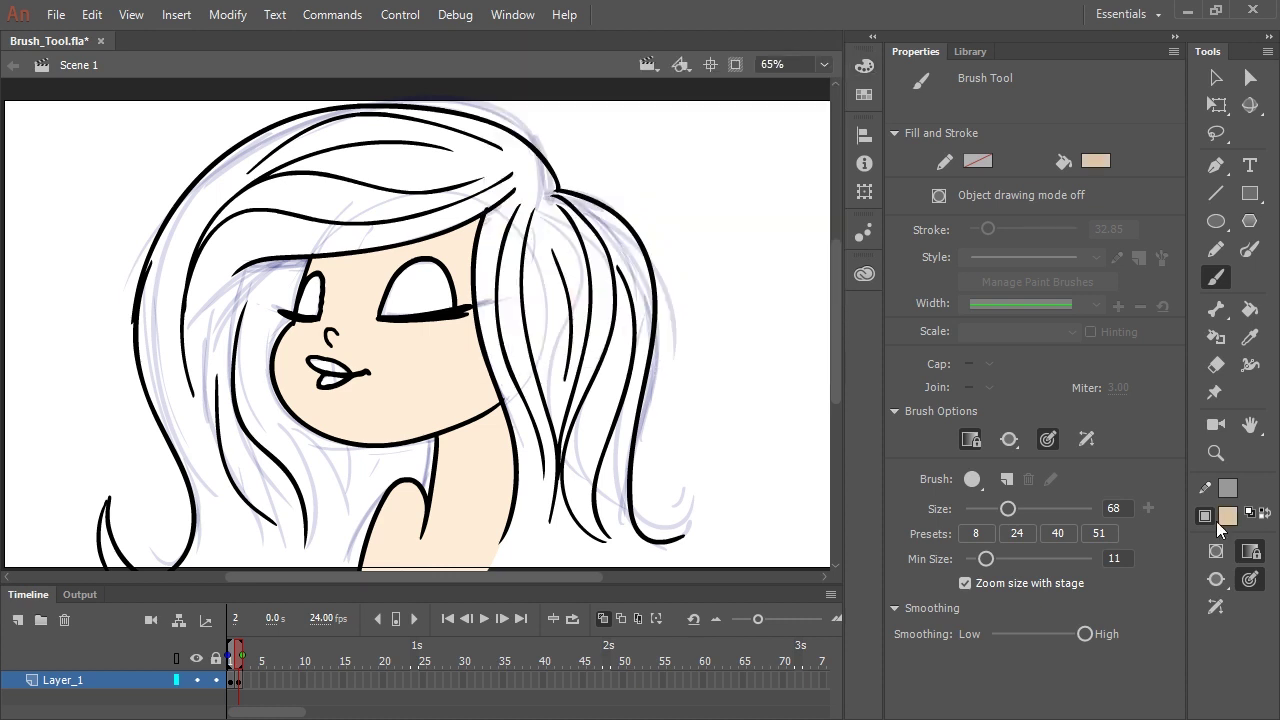
pyautogui.click(1216, 579)
pyautogui.click(1140, 664)
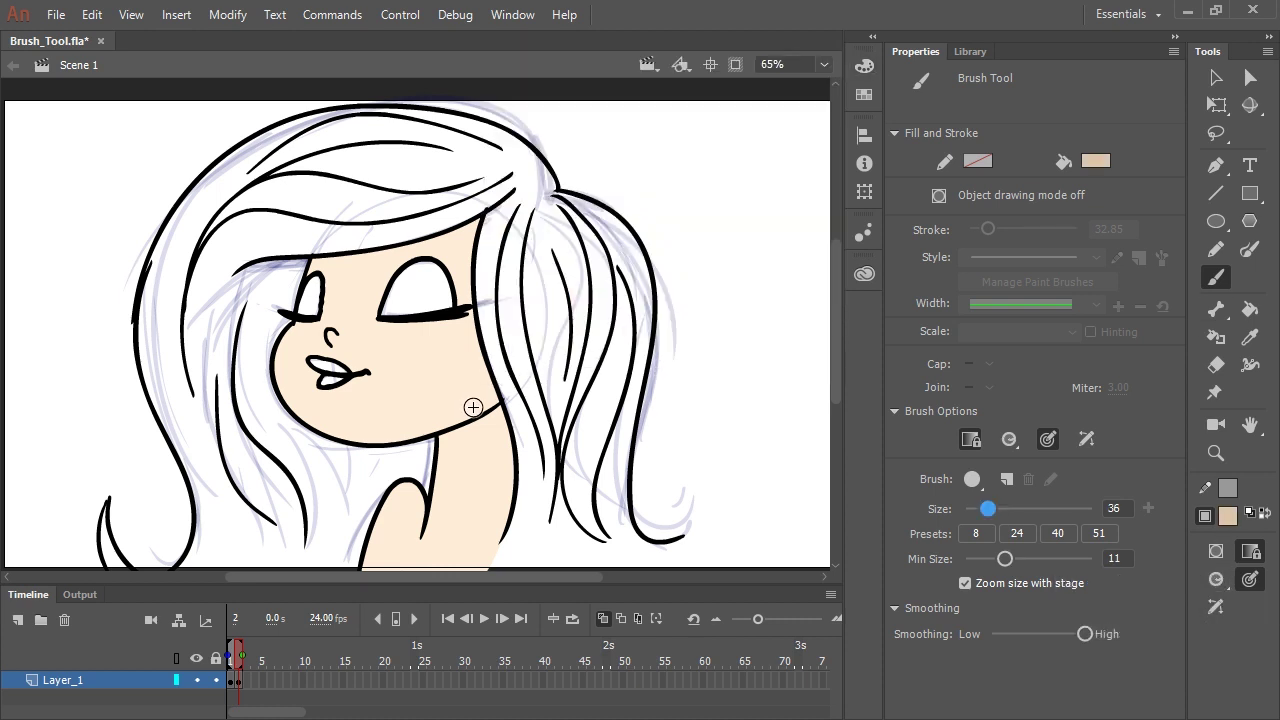
# Step: Shade the jaw, forehead under the fringe, cheek beside the hair and neck with beige at brush size 36
pyautogui.moveTo(508, 354)
pyautogui.mouseDown()
pyautogui.moveTo(443, 422)
pyautogui.moveTo(394, 443)
pyautogui.moveTo(488, 402)
pyautogui.mouseUp()
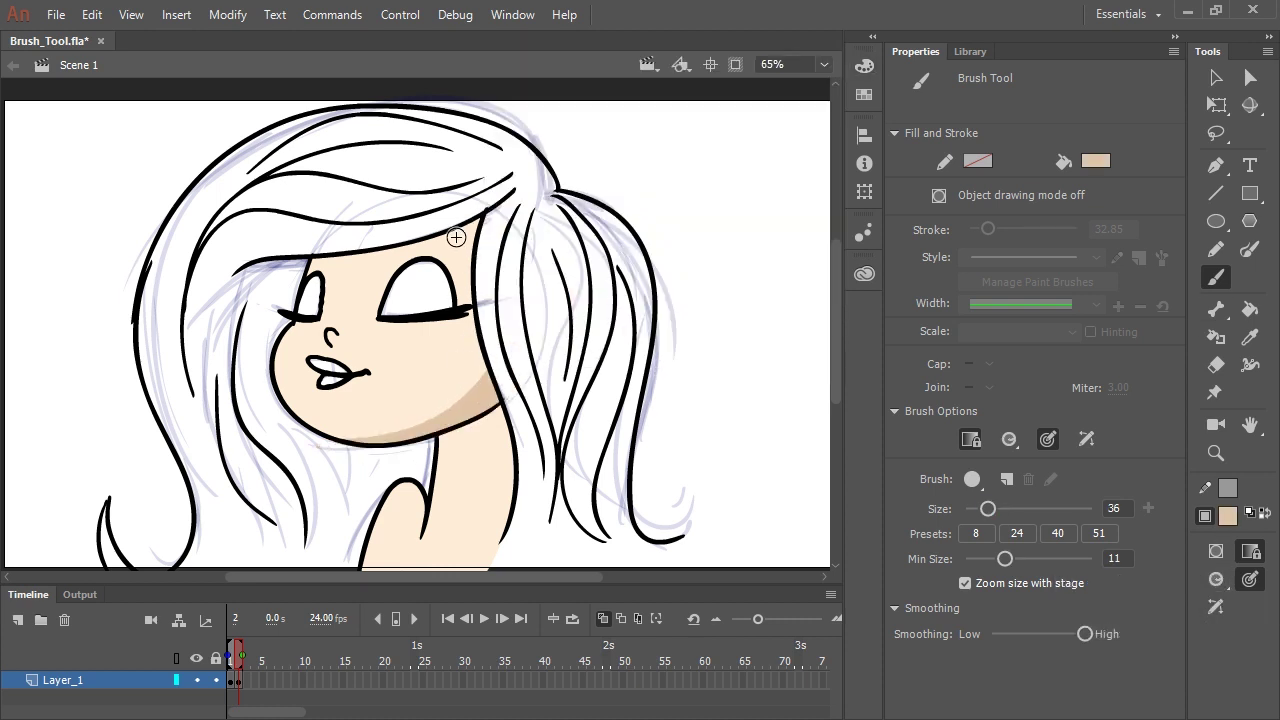
pyautogui.moveTo(383, 255)
pyautogui.mouseDown()
pyautogui.moveTo(422, 244)
pyautogui.moveTo(307, 239)
pyautogui.mouseUp()
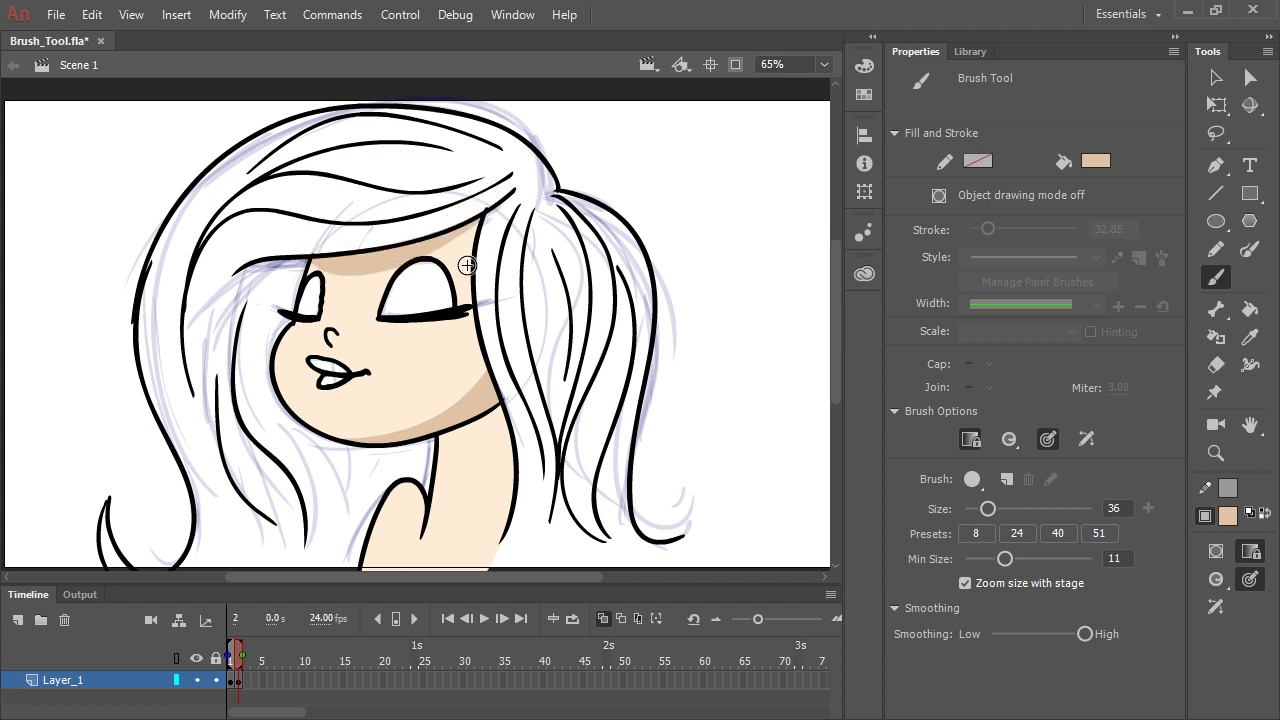
pyautogui.moveTo(467, 265)
pyautogui.mouseDown()
pyautogui.moveTo(486, 396)
pyautogui.moveTo(440, 426)
pyautogui.moveTo(497, 426)
pyautogui.moveTo(455, 400)
pyautogui.mouseUp()
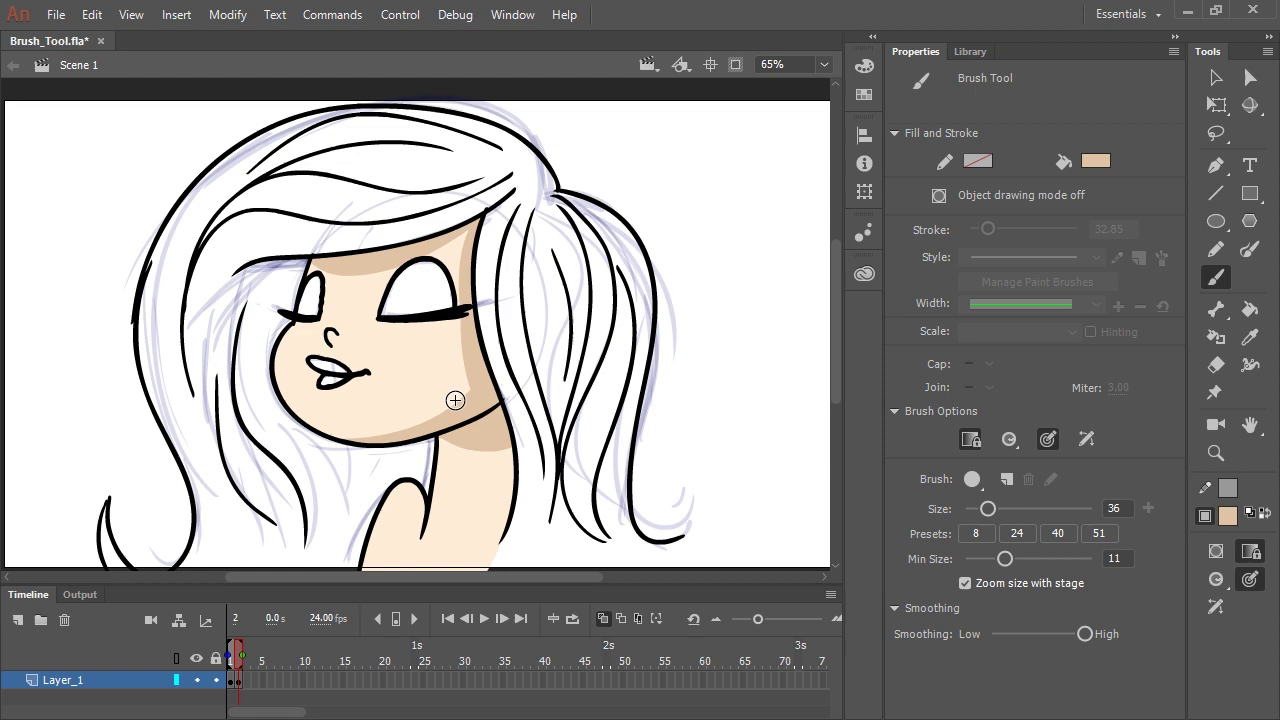
pyautogui.moveTo(509, 481); pyautogui.dragTo(477, 562)
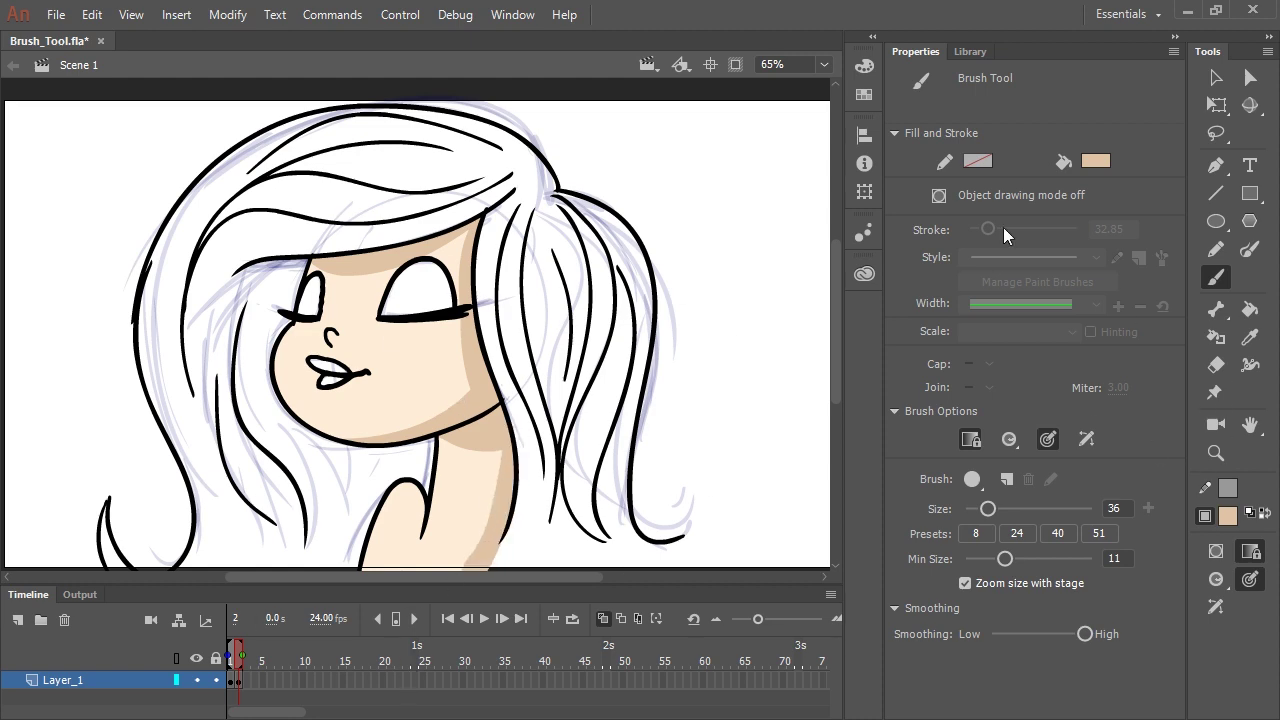
# Step: Sample the pale skin colour, lower its saturation to a near-white fill and return to the Brush Tool
pyautogui.click(864, 64)
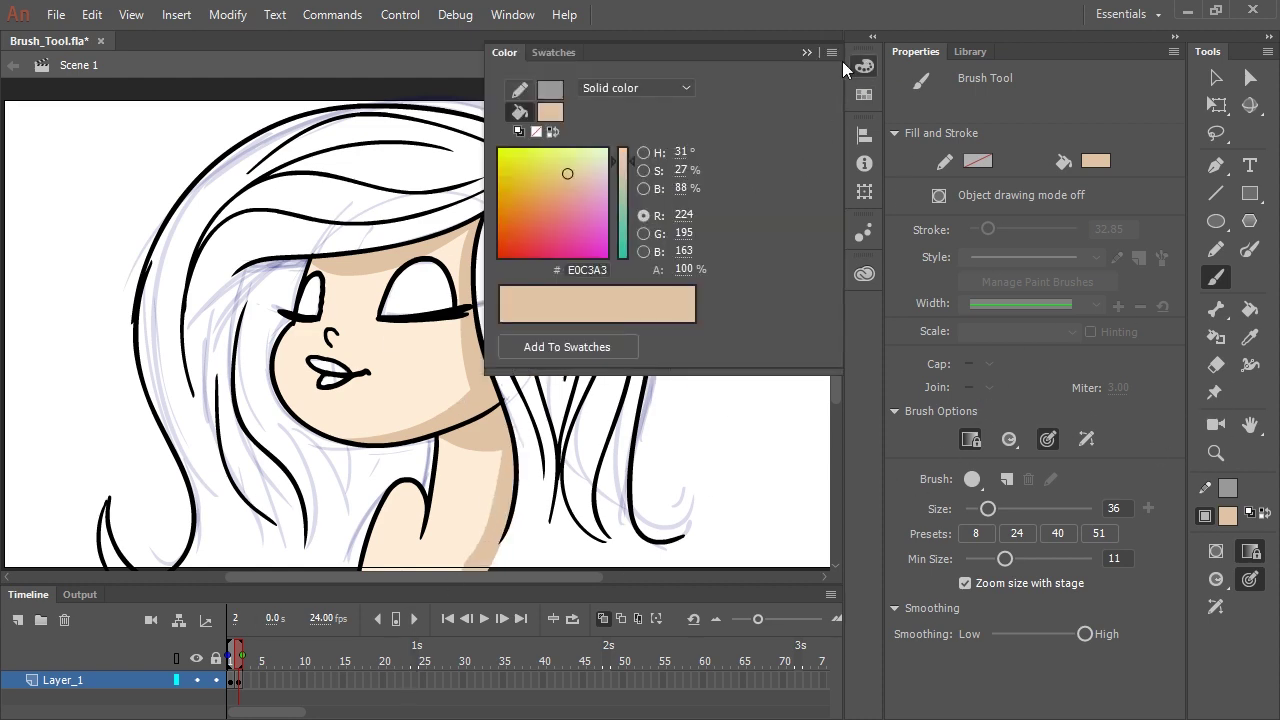
pyautogui.press('i')
pyautogui.click(490, 320)
pyautogui.click(864, 64)
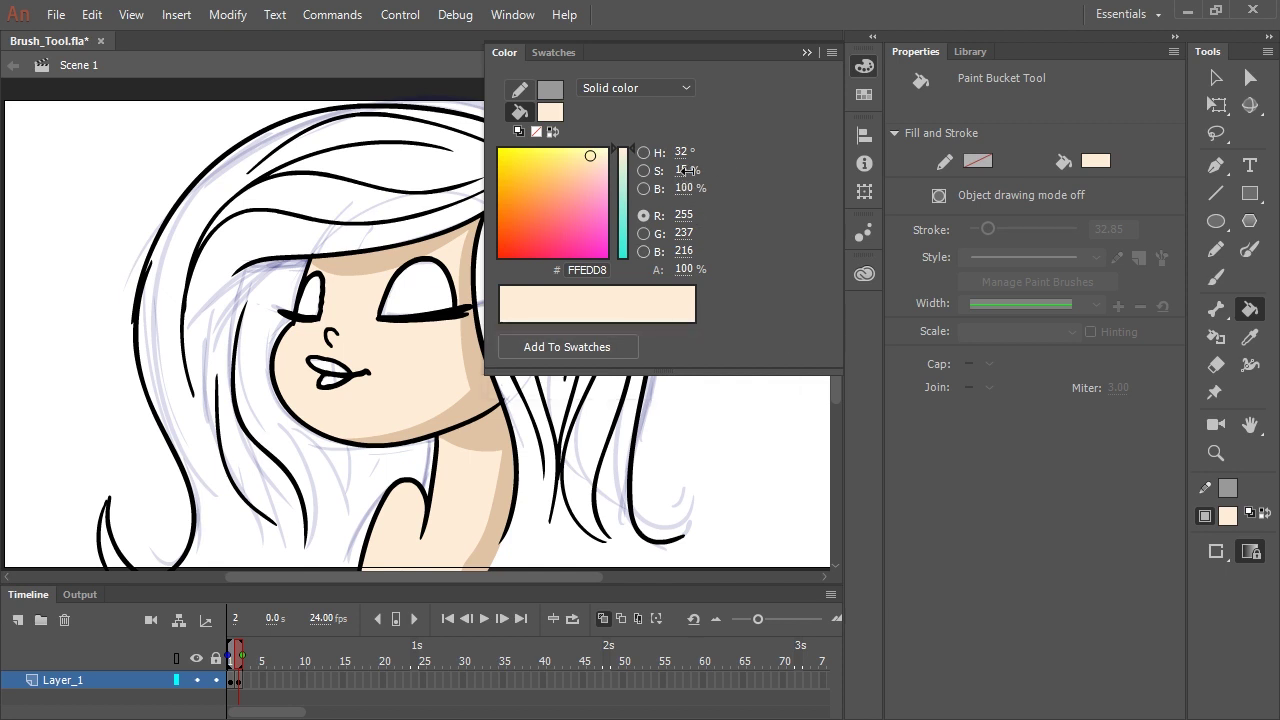
pyautogui.moveTo(687, 170); pyautogui.dragTo(669, 171)
pyautogui.click(655, 380)
pyautogui.press('b')
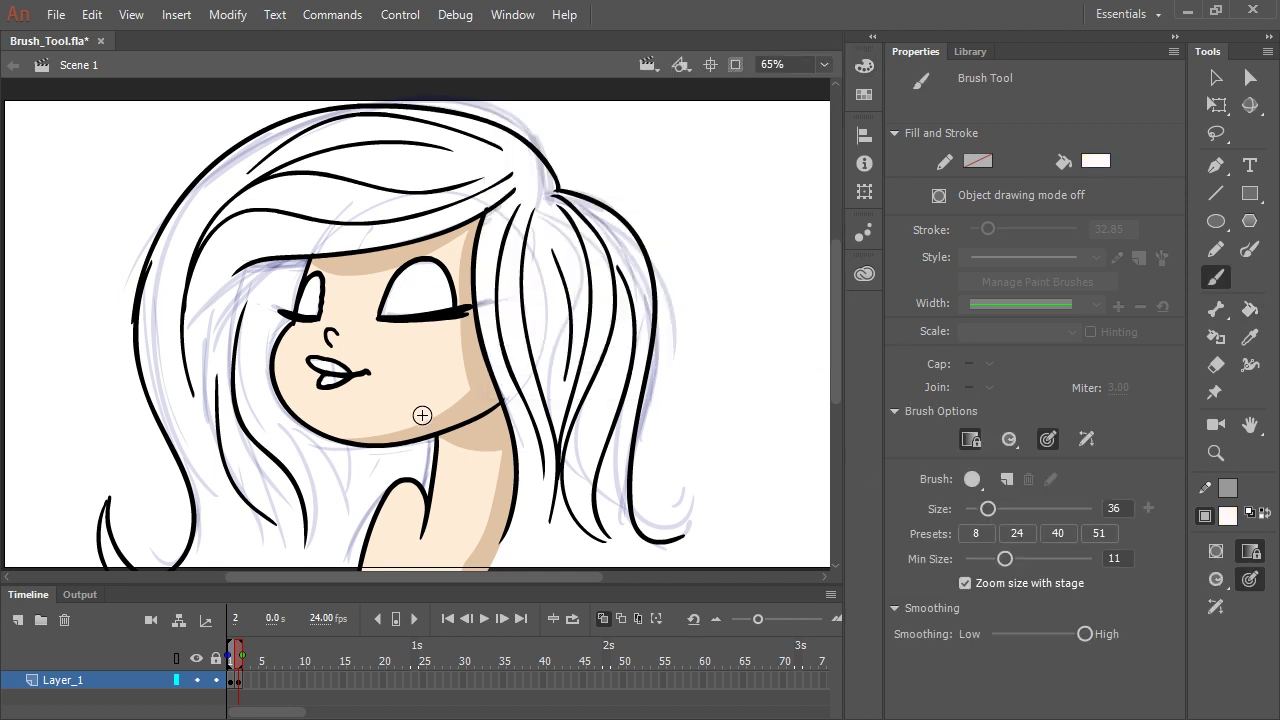
# Step: Paint near-white highlights on both cheeks, the bridge of the nose and the chin
pyautogui.click(1216, 580)
pyautogui.click(1153, 607)
pyautogui.moveTo(443, 342); pyautogui.dragTo(416, 373)
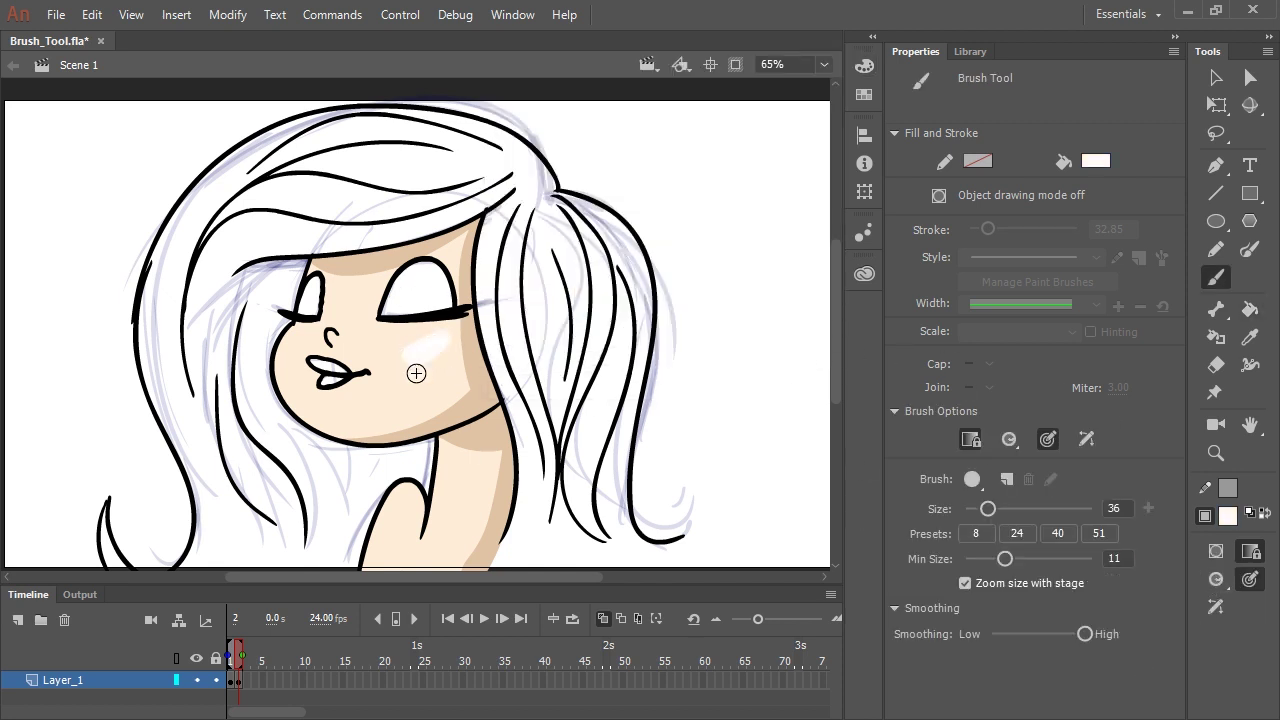
pyautogui.click(342, 318)
pyautogui.moveTo(297, 335); pyautogui.dragTo(290, 342)
pyautogui.moveTo(309, 401); pyautogui.dragTo(320, 415)
# Step: Mix the blue fill 398CD2 and fill both closed eyelids with the Paint Bucket
pyautogui.press('i')
pyautogui.click(866, 67)
pyautogui.click(623, 216)
pyautogui.click(445, 335)
pyautogui.click(864, 66)
pyautogui.click(622, 213)
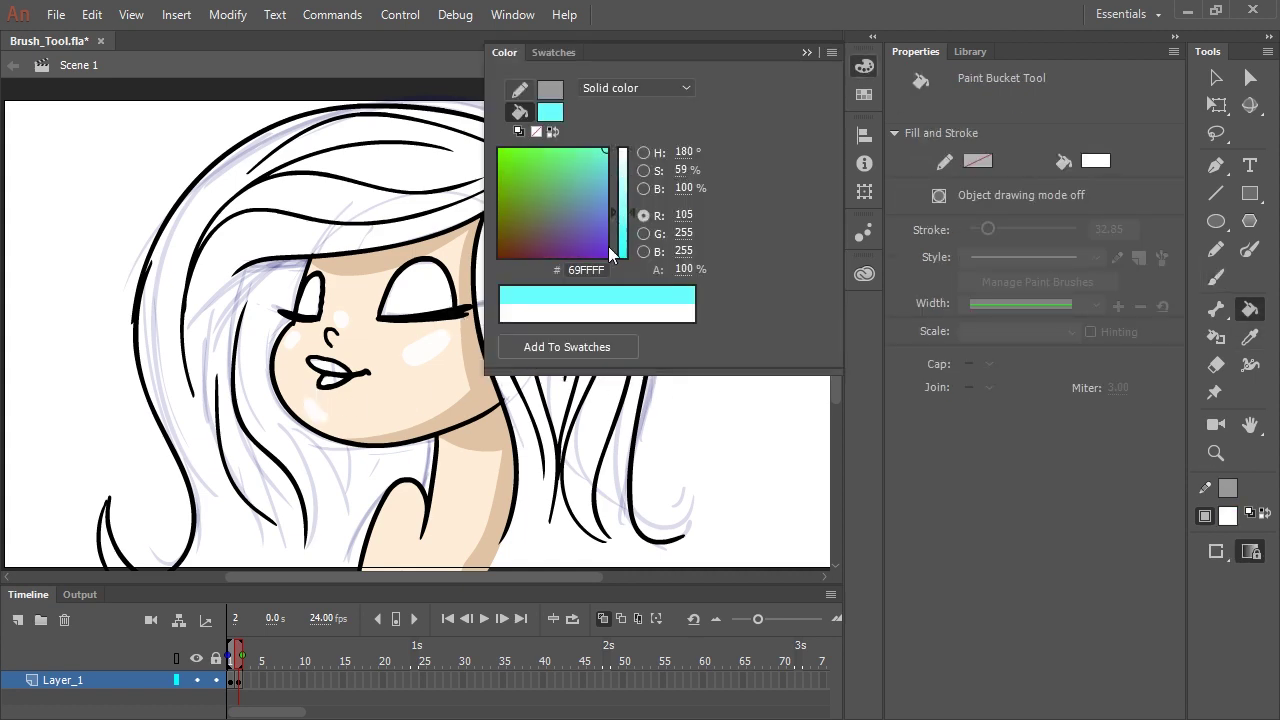
pyautogui.click(626, 191)
pyautogui.moveTo(686, 188); pyautogui.dragTo(661, 188)
pyautogui.moveTo(682, 171); pyautogui.dragTo(716, 153)
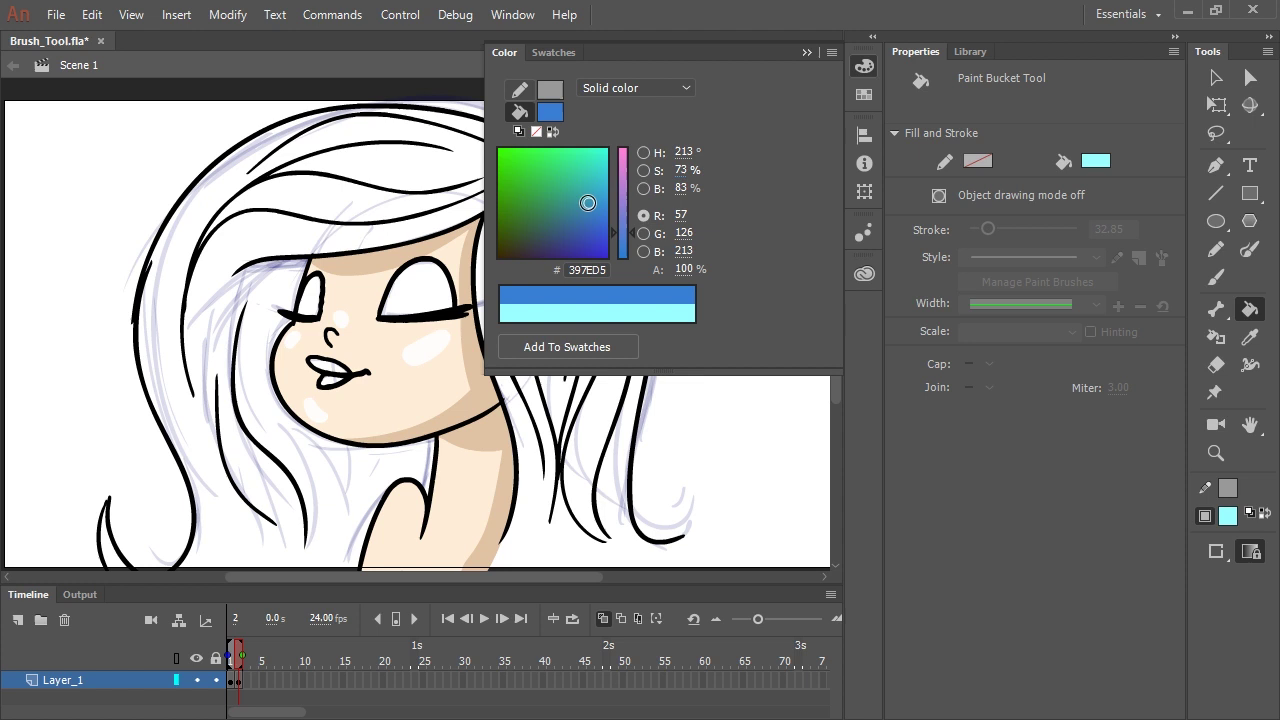
pyautogui.click(420, 290)
pyautogui.click(310, 298)
# Step: Darken the blue fill, set the brush mode to Paint Inside and shade the outer side of both eyelids
pyautogui.click(864, 66)
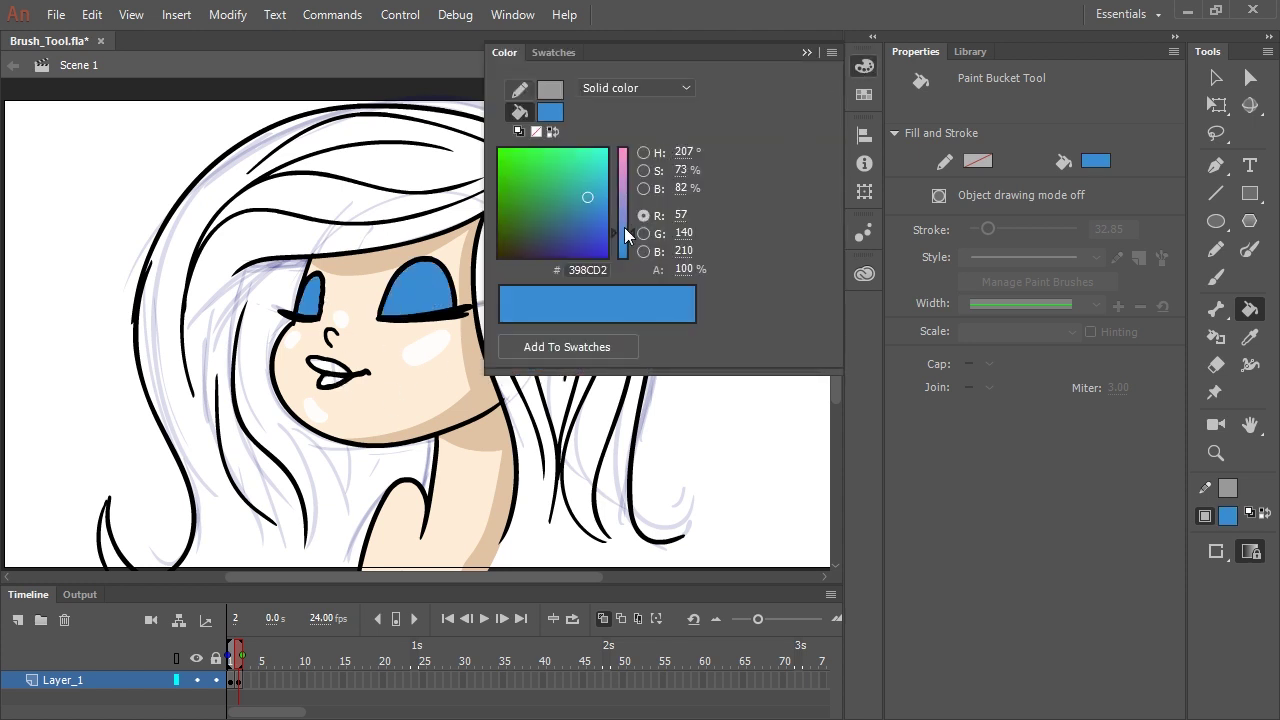
pyautogui.moveTo(682, 190); pyautogui.dragTo(671, 190)
pyautogui.click(691, 380)
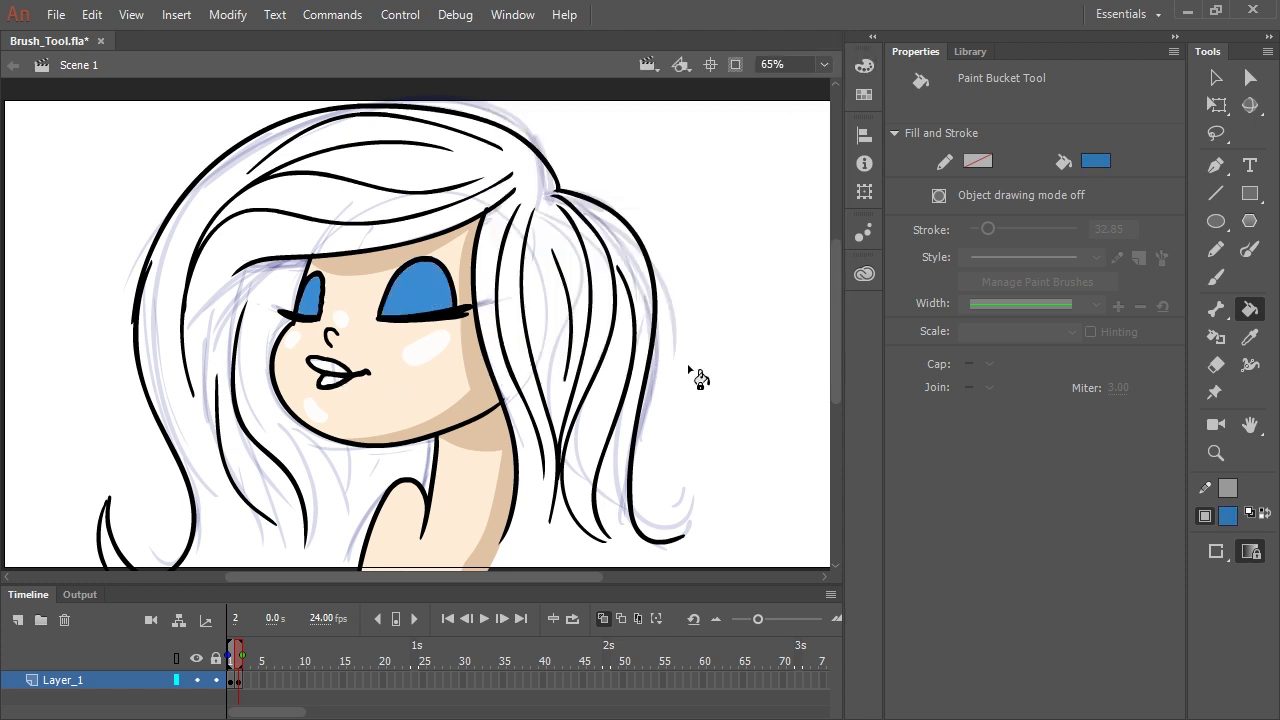
pyautogui.click(1216, 277)
pyautogui.click(1216, 580)
pyautogui.click(1078, 665)
pyautogui.moveTo(438, 268); pyautogui.dragTo(444, 316)
pyautogui.moveTo(319, 283); pyautogui.dragTo(313, 328)
# Step: Lighten the blue fill and paint highlights on both eyelids with a brush size of 22
pyautogui.press('k')
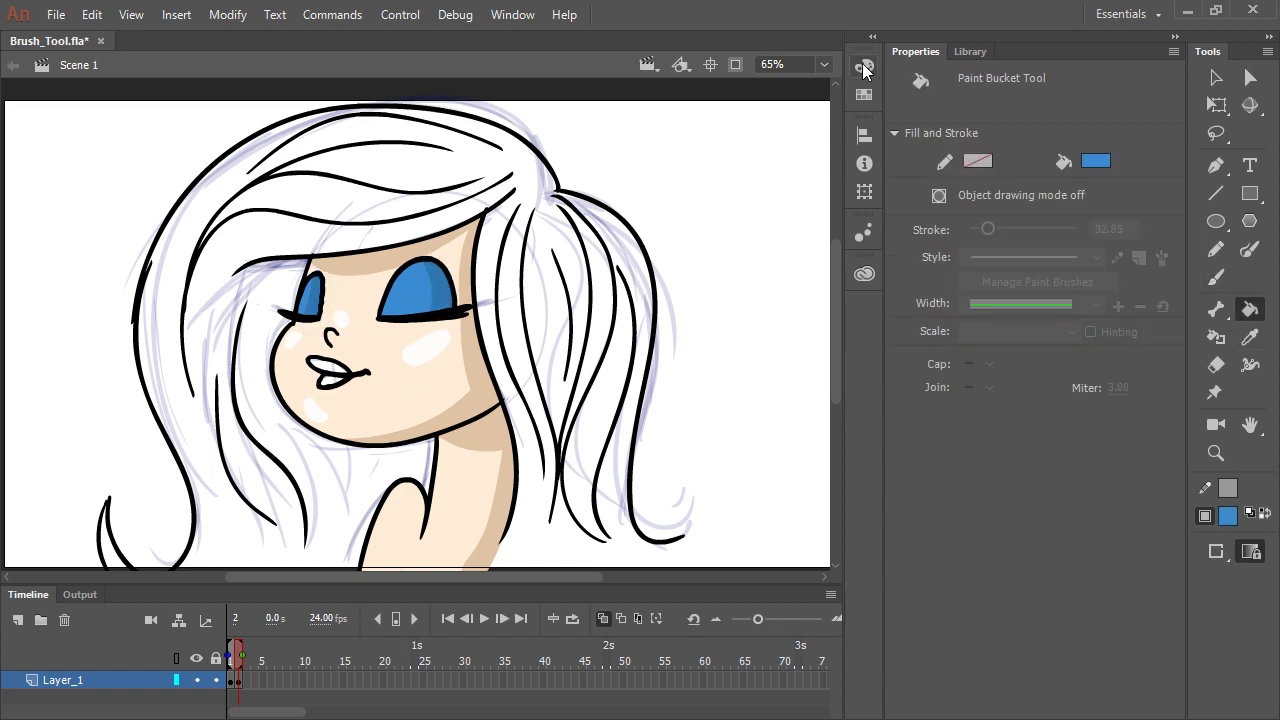
pyautogui.hotkey('ctrl', 'shift', 'F9')
pyautogui.moveTo(682, 171); pyautogui.dragTo(648, 170)
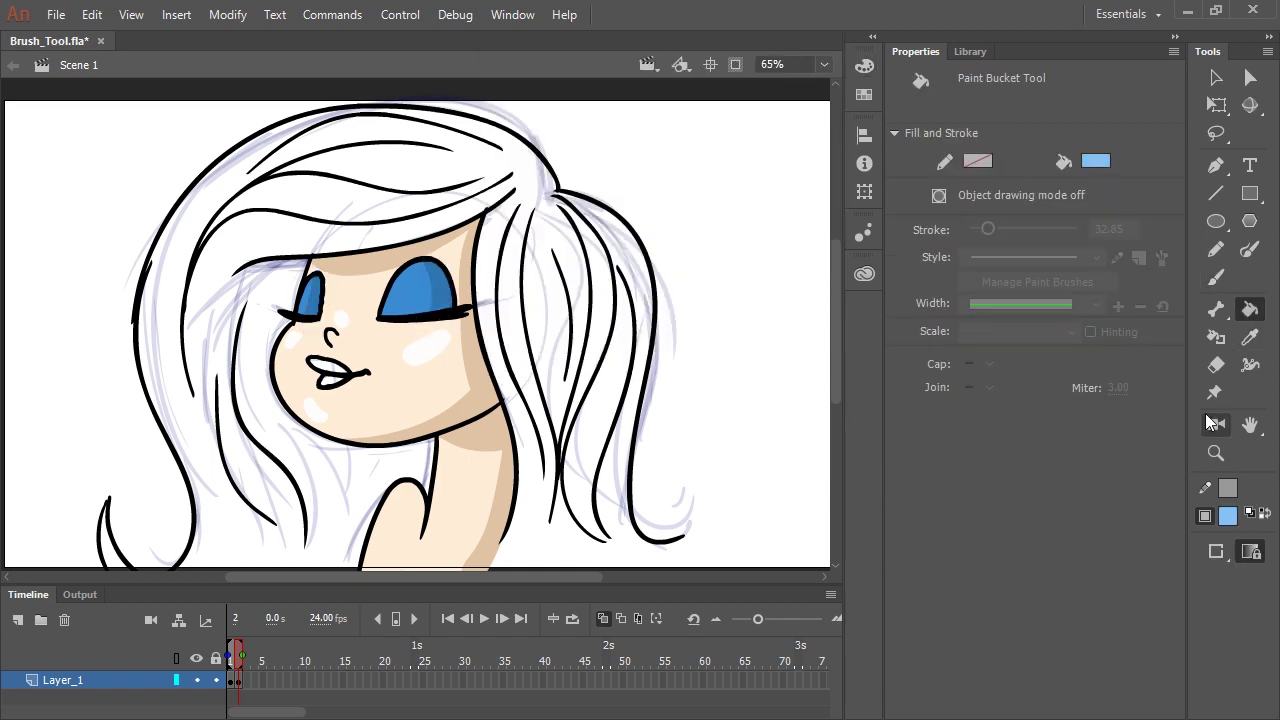
pyautogui.press('b')
pyautogui.moveTo(988, 508); pyautogui.dragTo(977, 506)
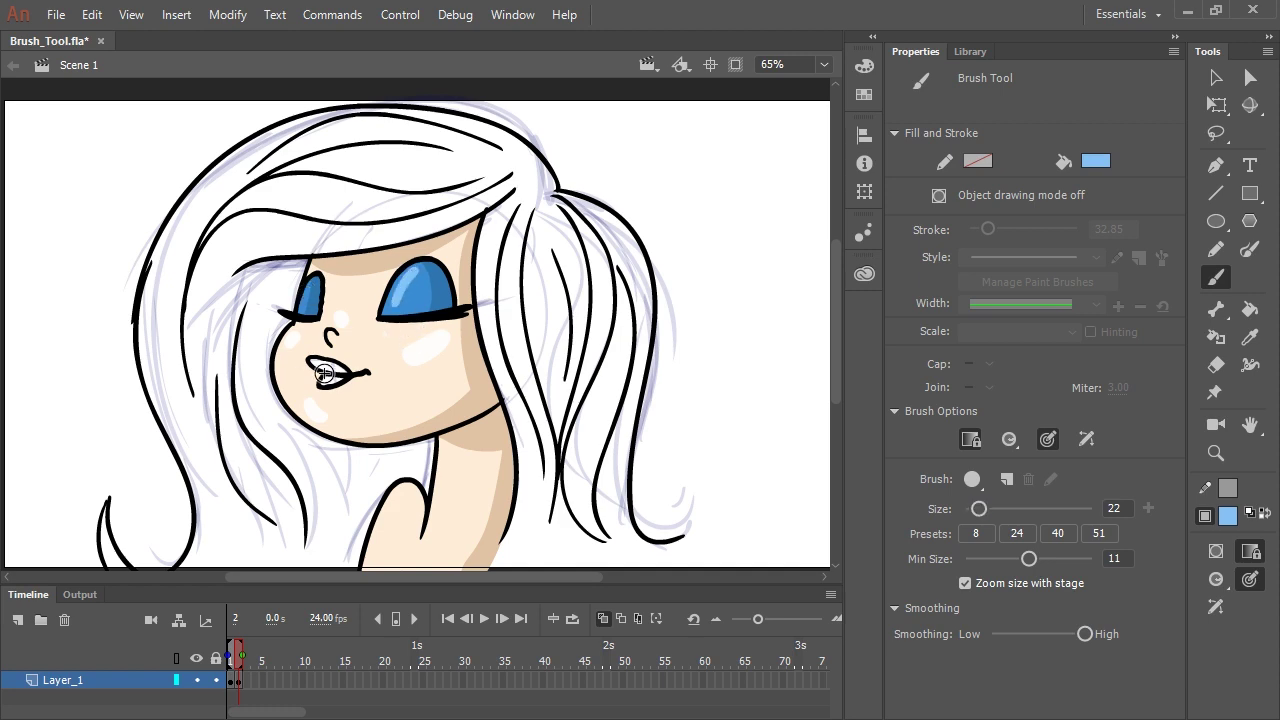
# Step: Choose a pure red fill and fill the upper lip with the Paint Bucket
pyautogui.click(864, 66)
pyautogui.click(552, 112)
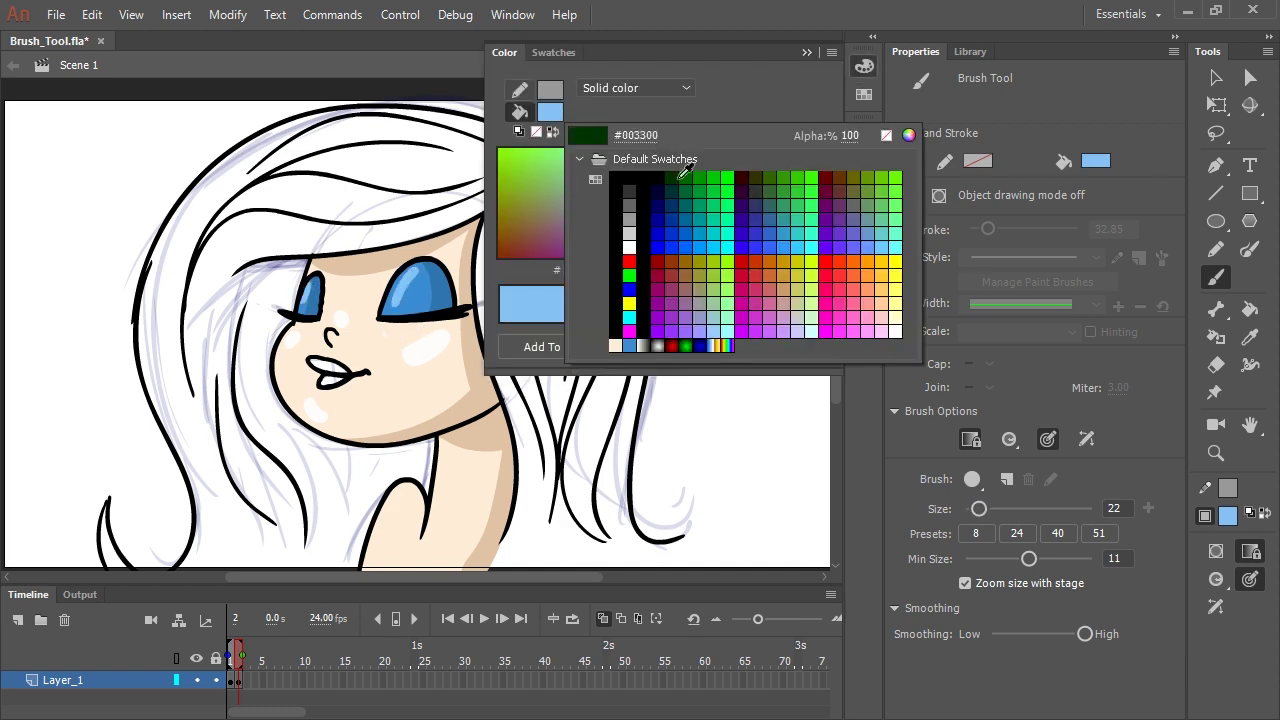
pyautogui.click(748, 257)
pyautogui.press('k')
pyautogui.click(330, 367)
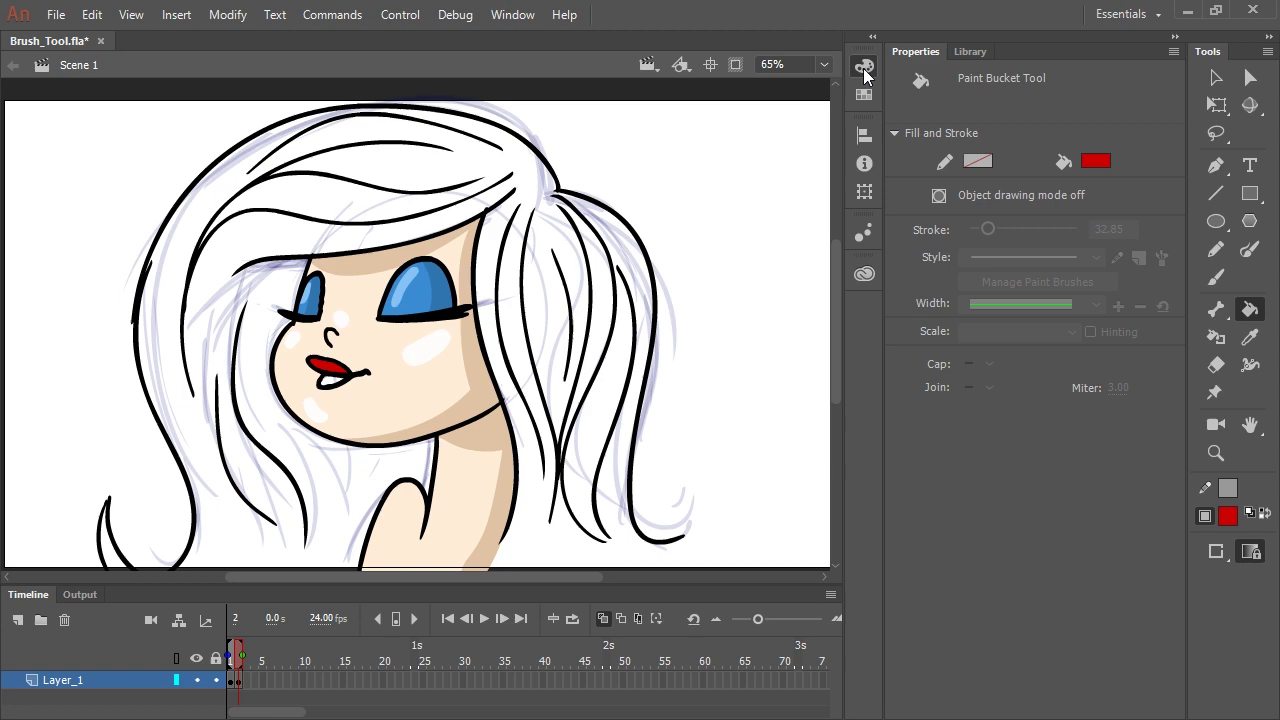
# Step: Darken the red fill and refill the upper lip with it
pyautogui.click(864, 70)
pyautogui.moveTo(623, 171); pyautogui.dragTo(623, 200)
pyautogui.click(511, 244)
pyautogui.click(348, 374)
pyautogui.hotkey('ctrl', 'z')
pyautogui.click(334, 368)
# Step: Raise the red fill's saturation and brightness and fill the lower lip
pyautogui.click(864, 67)
pyautogui.moveTo(686, 174); pyautogui.dragTo(705, 174)
pyautogui.moveTo(686, 188); pyautogui.dragTo(697, 188)
pyautogui.click(332, 382)
# Step: Mix the dark brown fill 512108 for the hair and add it to the swatches
pyautogui.click(1095, 161)
pyautogui.click(912, 321)
pyautogui.click(861, 70)
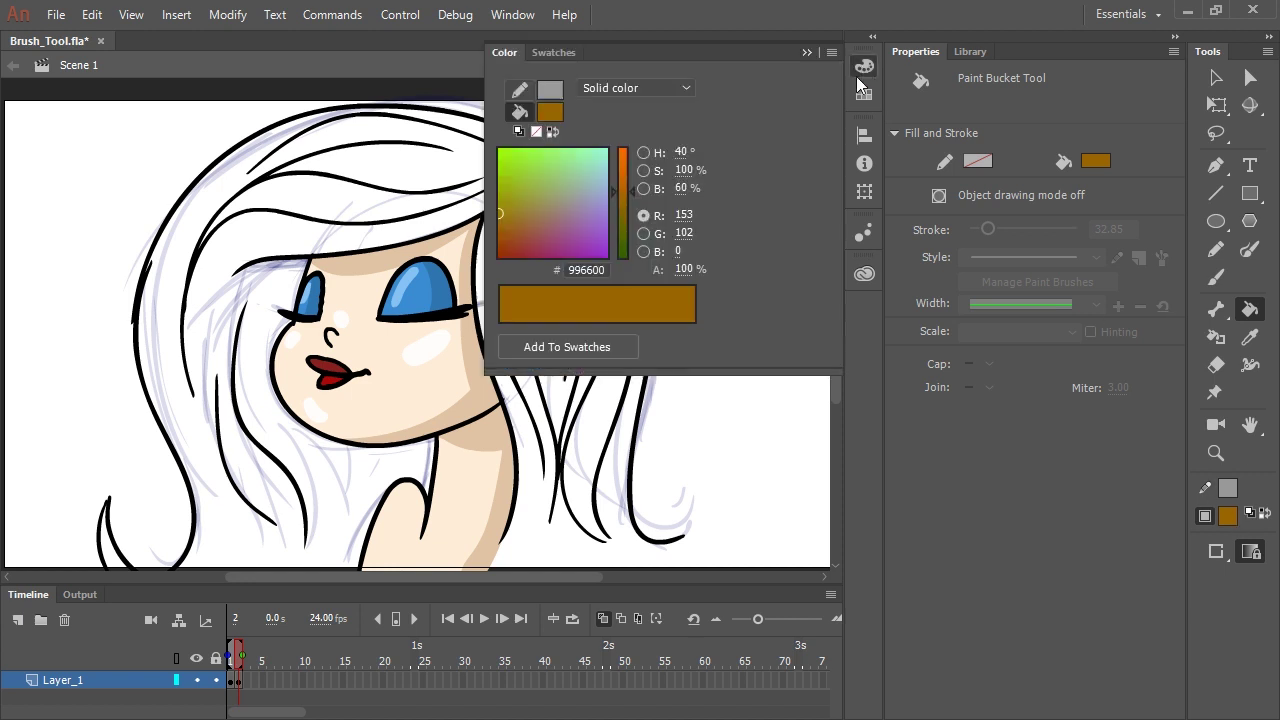
pyautogui.moveTo(685, 188); pyautogui.dragTo(684, 155)
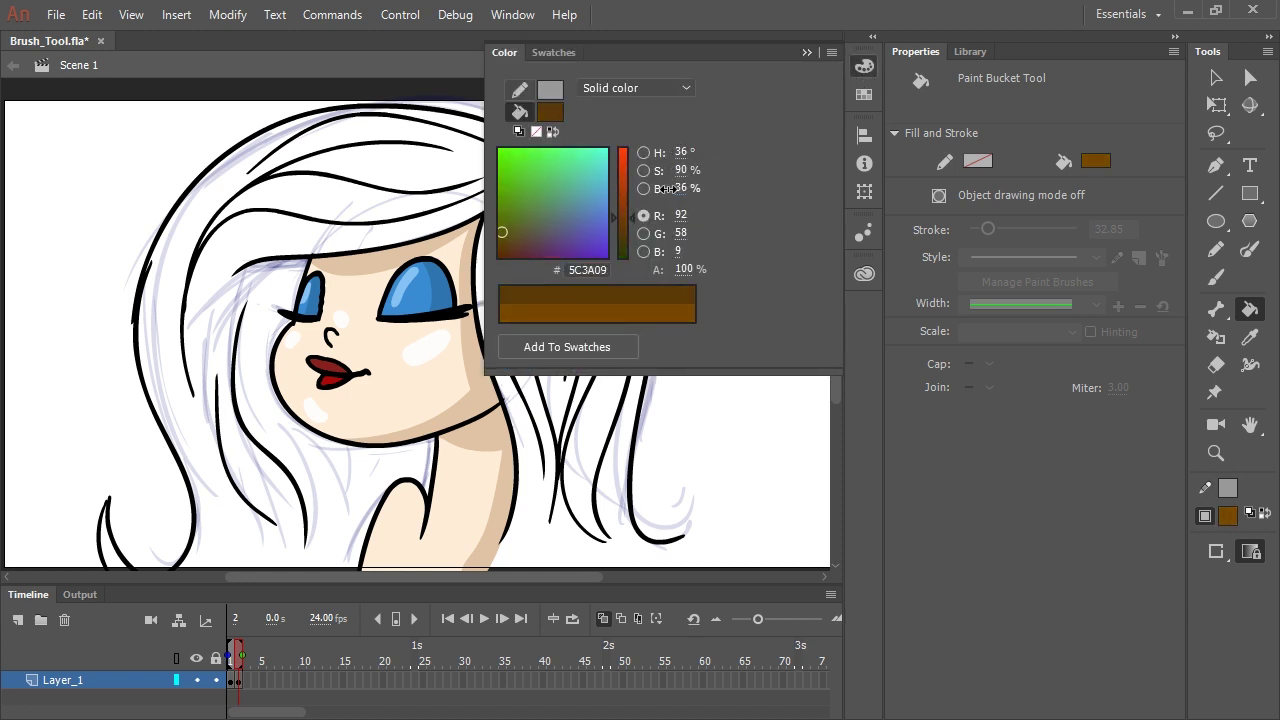
pyautogui.moveTo(668, 189); pyautogui.dragTo(673, 151)
pyautogui.click(831, 53)
pyautogui.click(908, 62)
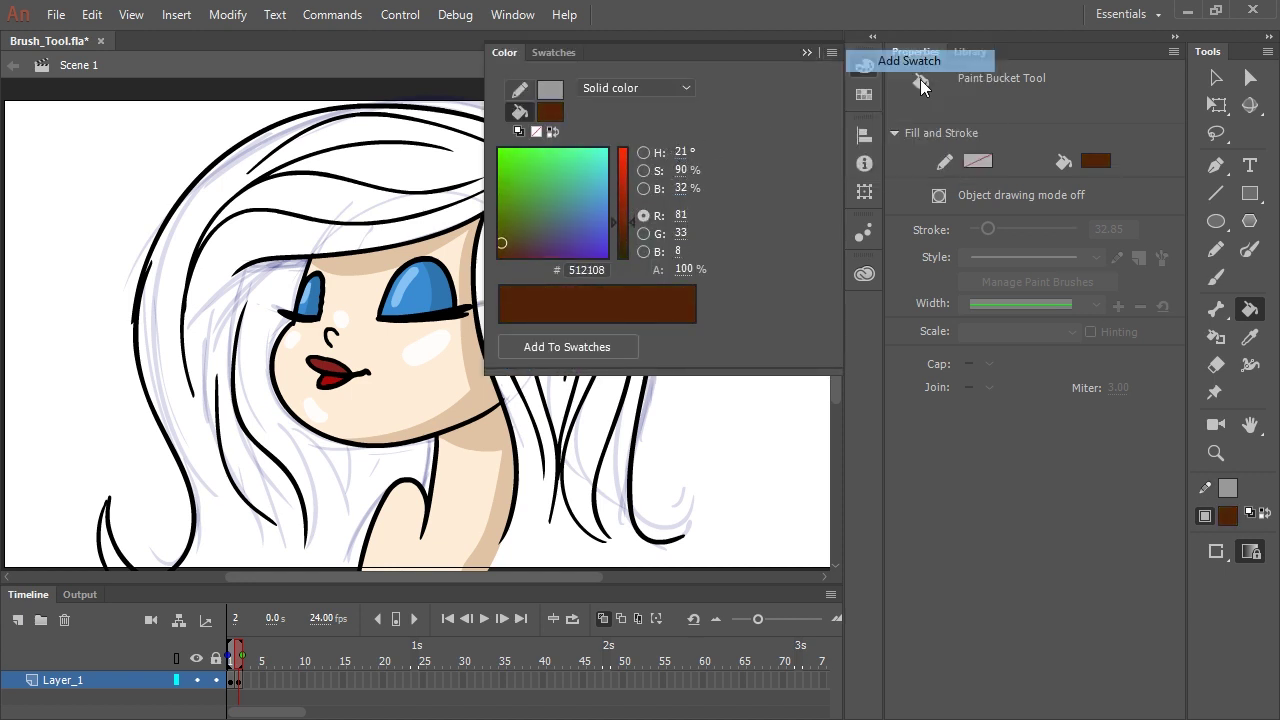
pyautogui.click(808, 53)
# Step: Set the brush mode to Paint Behind and paint the ponytail and main hair dark brown, adjusting the brush size to 64
pyautogui.press('b')
pyautogui.moveTo(523, 260)
pyautogui.mouseDown()
pyautogui.moveTo(517, 225)
pyautogui.moveTo(535, 400)
pyautogui.mouseUp()
pyautogui.hotkey('ctrl', 'z')
pyautogui.click(1216, 580)
pyautogui.click(1128, 621)
pyautogui.moveTo(512, 206)
pyautogui.mouseDown()
pyautogui.moveTo(554, 450)
pyautogui.moveTo(519, 562)
pyautogui.mouseUp()
pyautogui.moveTo(1032, 509); pyautogui.dragTo(1006, 512)
pyautogui.moveTo(550, 222)
pyautogui.mouseDown()
pyautogui.moveTo(628, 269)
pyautogui.moveTo(619, 398)
pyautogui.moveTo(561, 232)
pyautogui.moveTo(586, 534)
pyautogui.moveTo(580, 521)
pyautogui.moveTo(614, 526)
pyautogui.moveTo(646, 562)
pyautogui.moveTo(674, 548)
pyautogui.mouseUp()
pyautogui.moveTo(540, 185)
pyautogui.mouseDown()
pyautogui.moveTo(285, 225)
pyautogui.moveTo(449, 191)
pyautogui.moveTo(391, 126)
pyautogui.moveTo(275, 257)
pyautogui.moveTo(189, 229)
pyautogui.moveTo(214, 537)
pyautogui.moveTo(414, 410)
pyautogui.mouseUp()
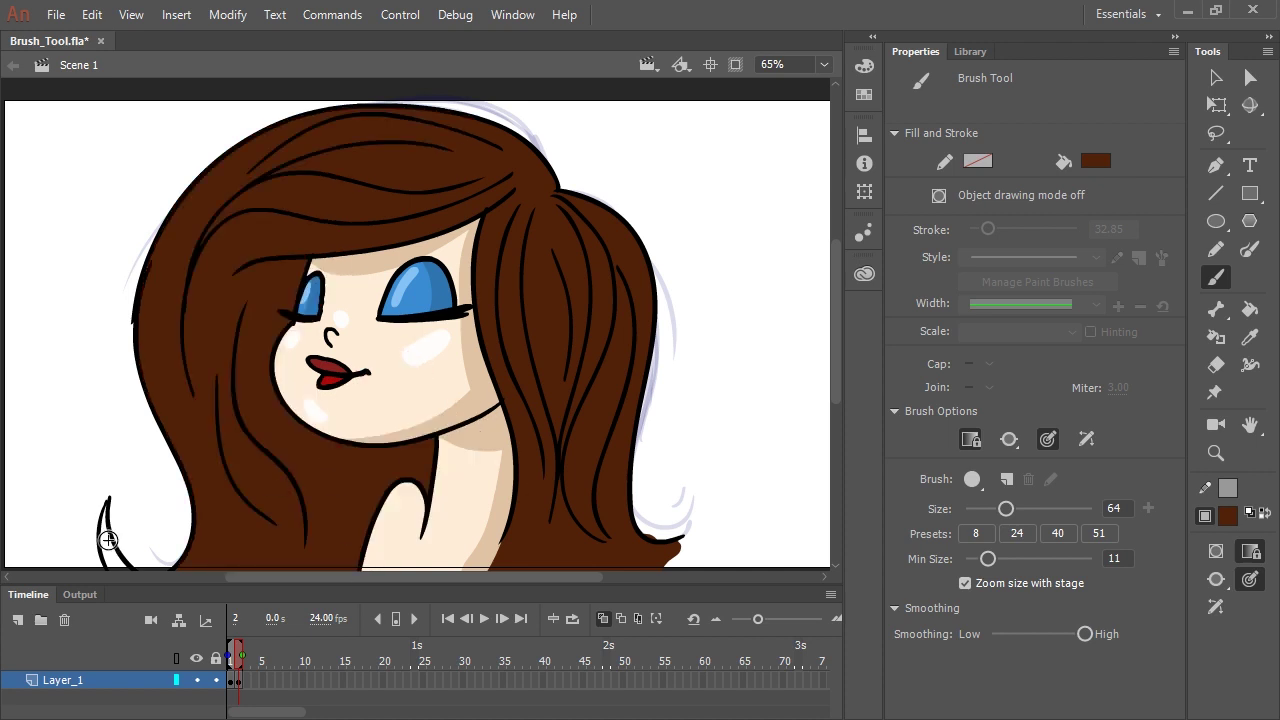
# Step: Fill the curled hair tip and touch up the remaining gaps in the brown hair with a brush size of 25
pyautogui.press('k')
pyautogui.moveTo(285, 565); pyautogui.dragTo(315, 456)
pyautogui.press('b')
pyautogui.moveTo(1006, 509); pyautogui.dragTo(981, 509)
pyautogui.moveTo(192, 470)
pyautogui.mouseDown()
pyautogui.moveTo(145, 455)
pyautogui.moveTo(138, 402)
pyautogui.mouseUp()
pyautogui.moveTo(446, 470); pyautogui.dragTo(420, 539)
# Step: Brighten the brown fill to a lighter reddish brown and set the brush mode to Paint Inside
pyautogui.click(864, 66)
pyautogui.moveTo(682, 188); pyautogui.dragTo(704, 178)
pyautogui.click(1212, 366)
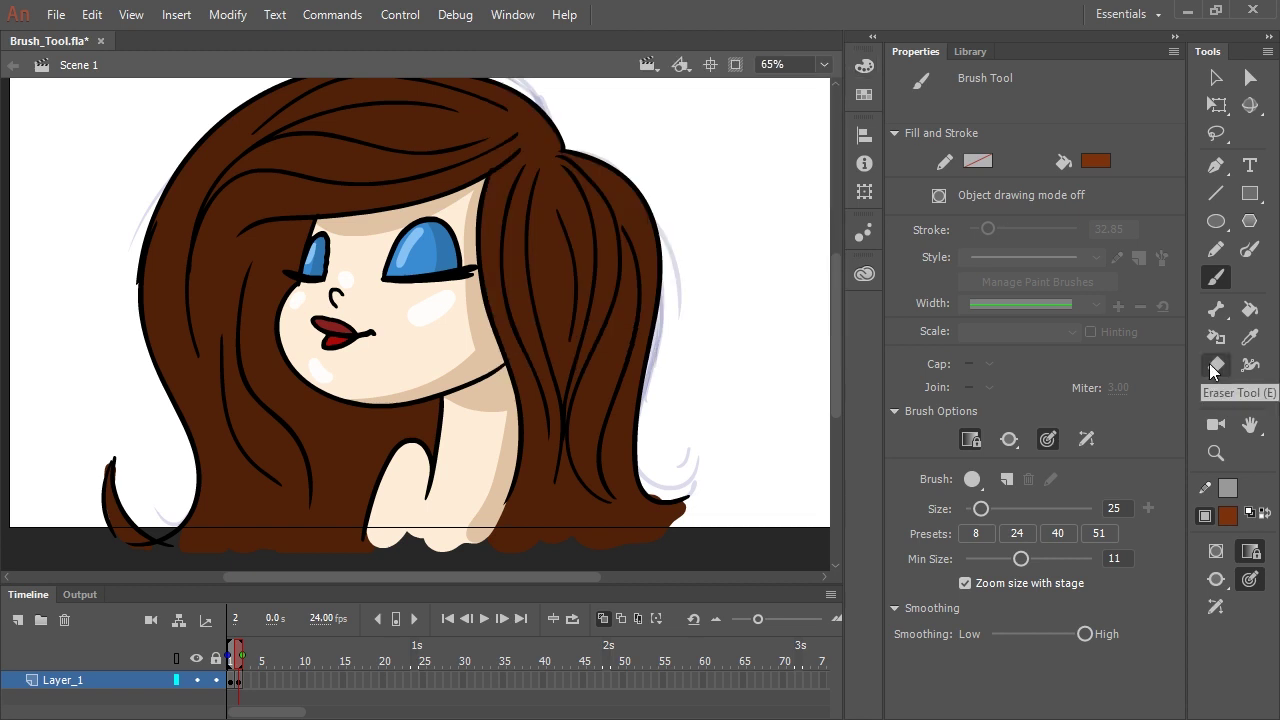
pyautogui.click(1213, 570)
pyautogui.click(1122, 665)
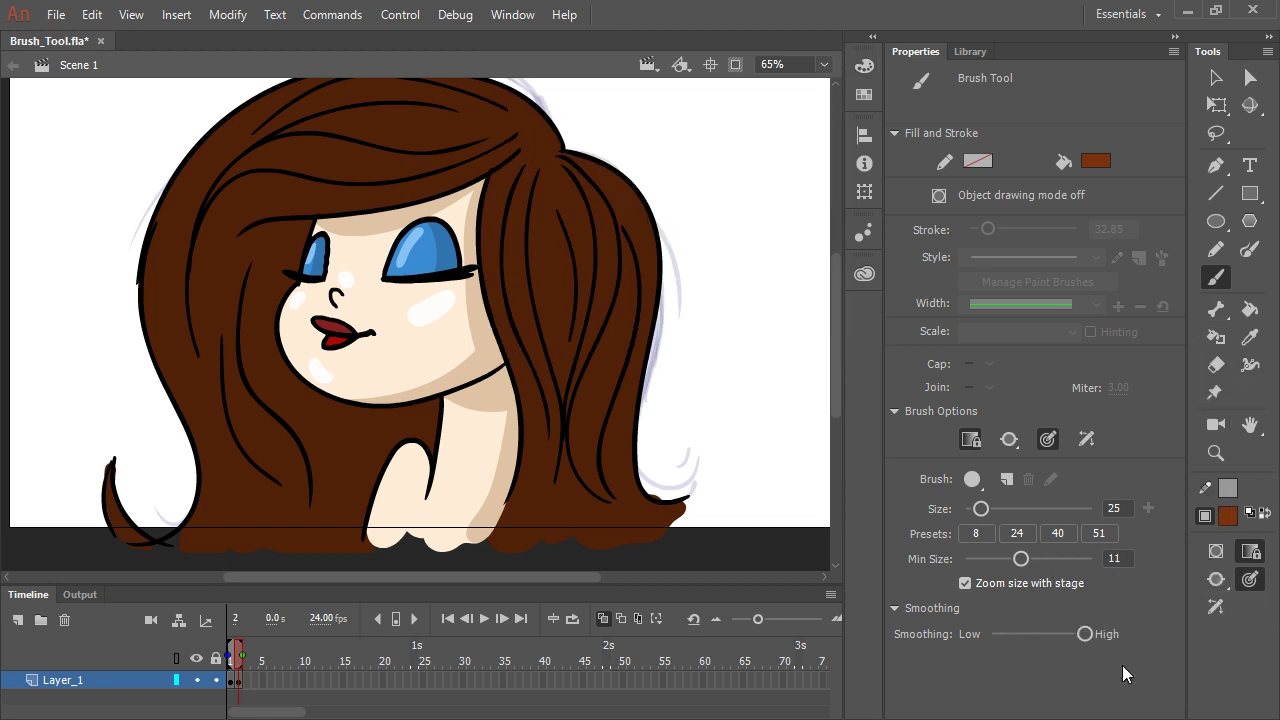
# Step: Reduce the brush size to 11 for painting hair strands
pyautogui.scroll(3, 520, 240)
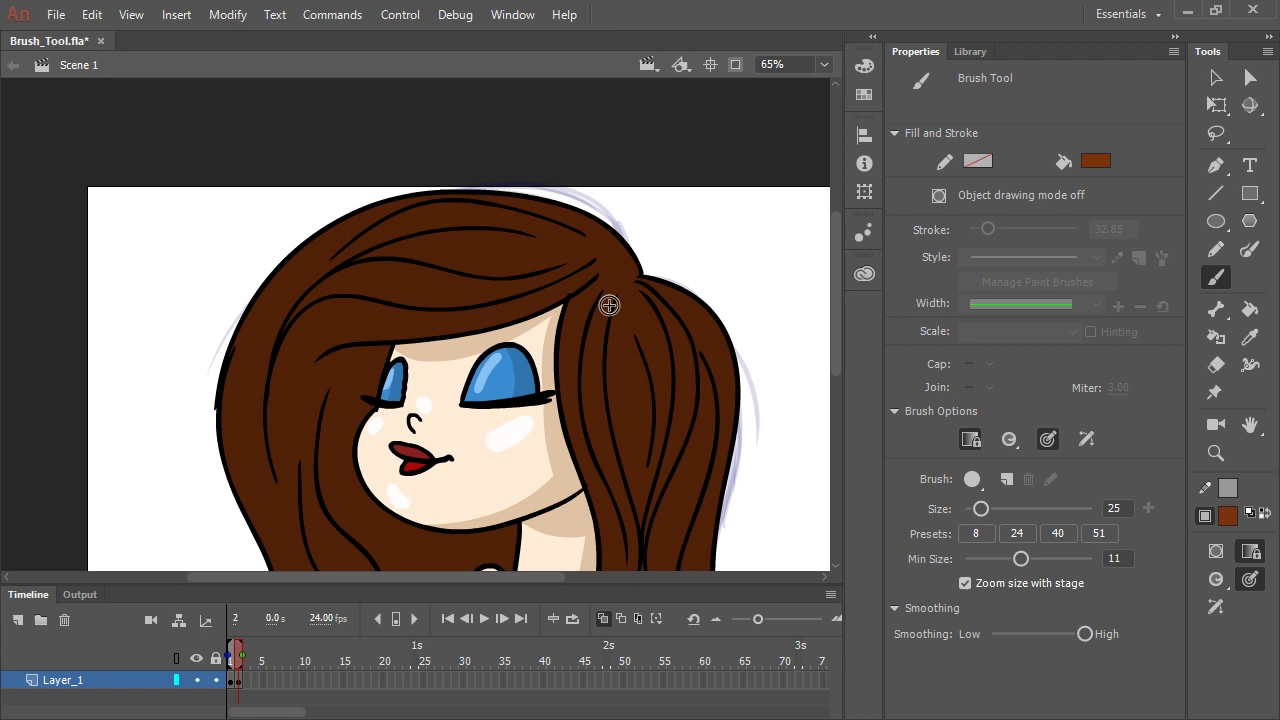
pyautogui.moveTo(981, 509); pyautogui.dragTo(971, 509)
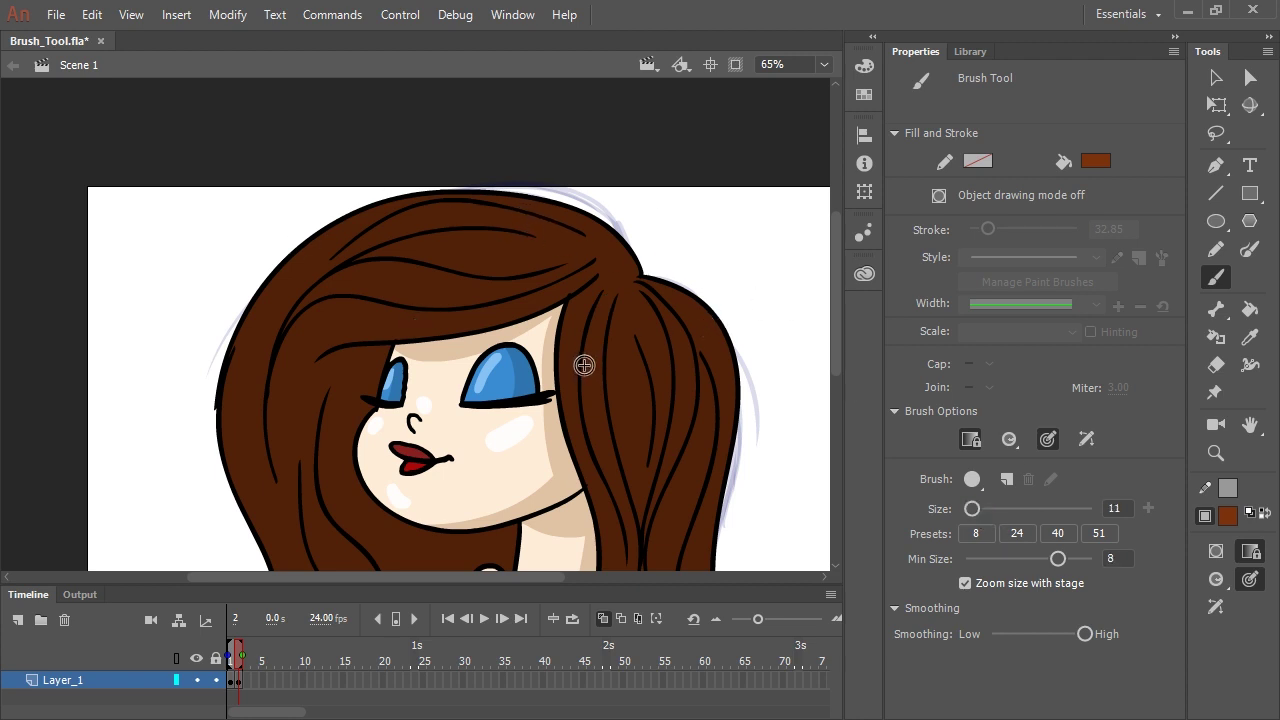
pyautogui.moveTo(607, 451); pyautogui.dragTo(527, 335)
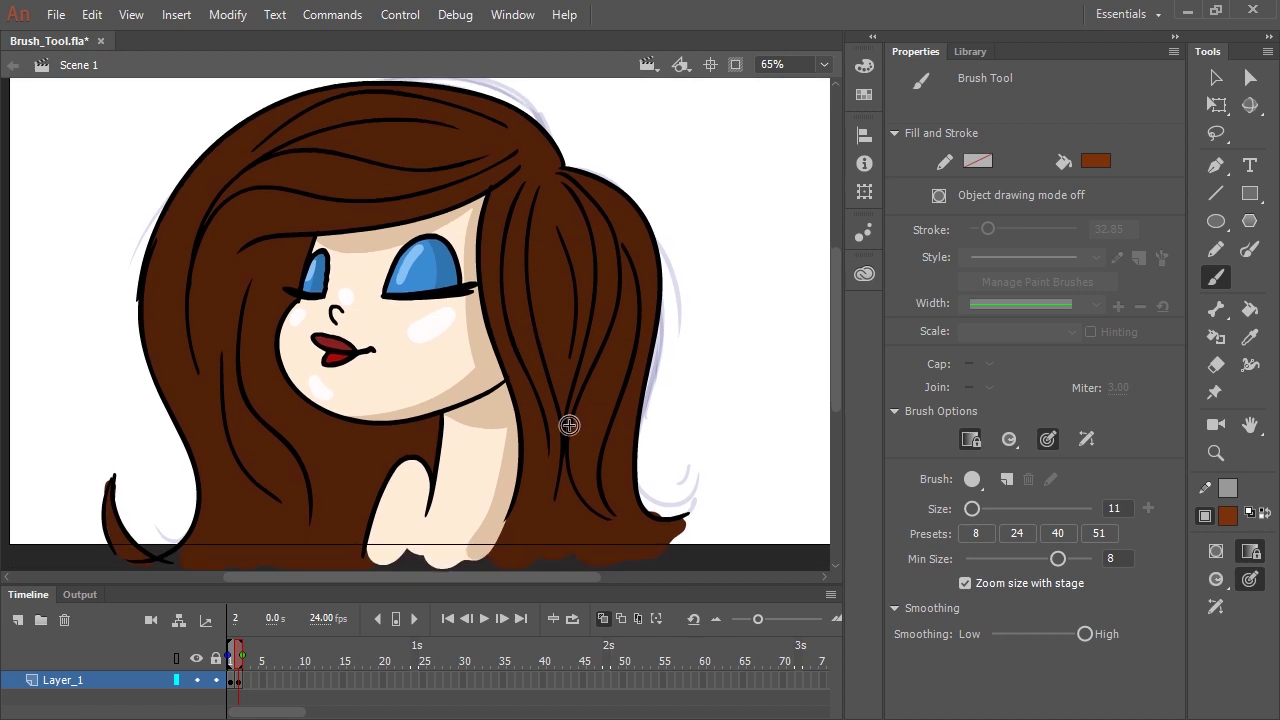
# Step: Set the brush mode to Paint Selection and select the dark brown hair fill
pyautogui.press('v')
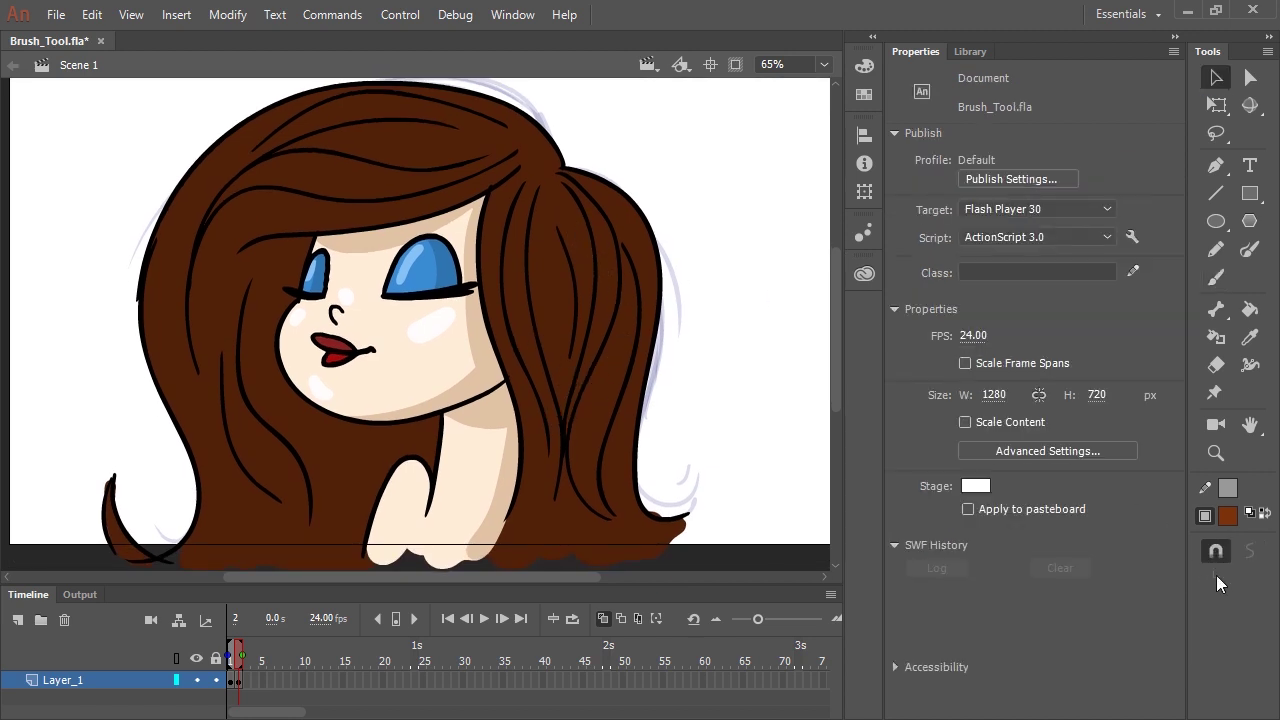
pyautogui.press('b')
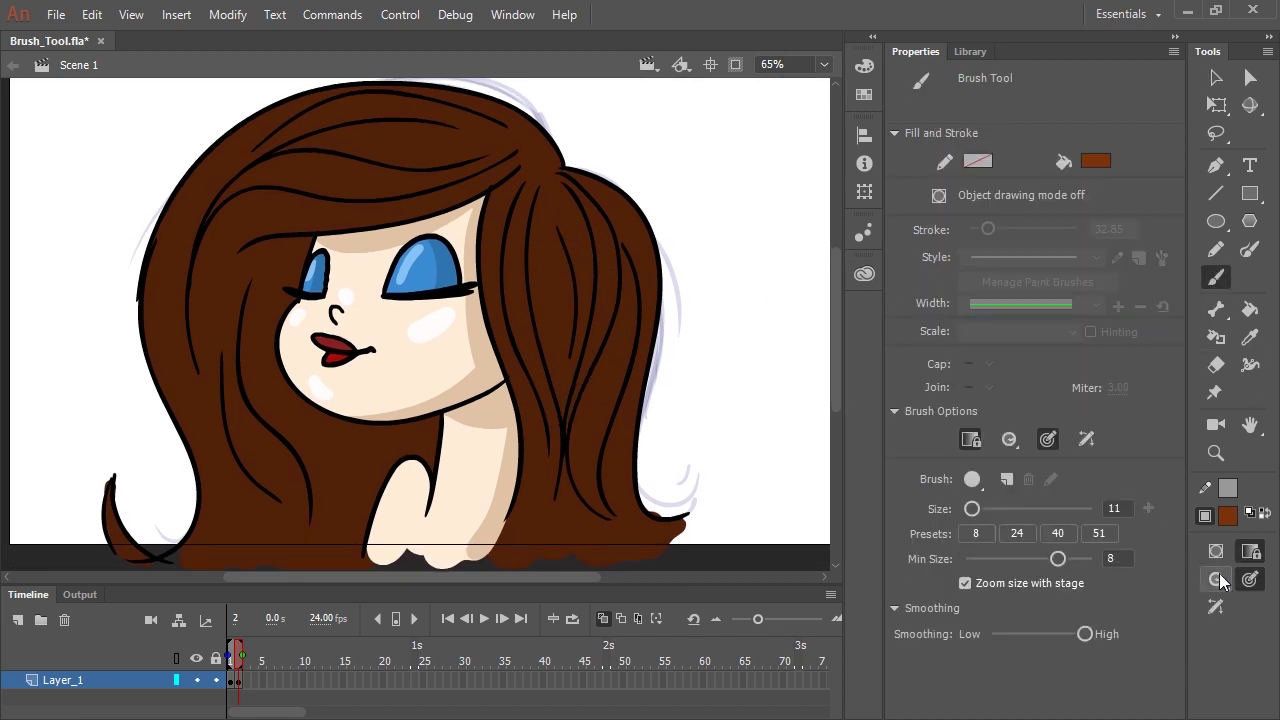
pyautogui.click(1219, 578)
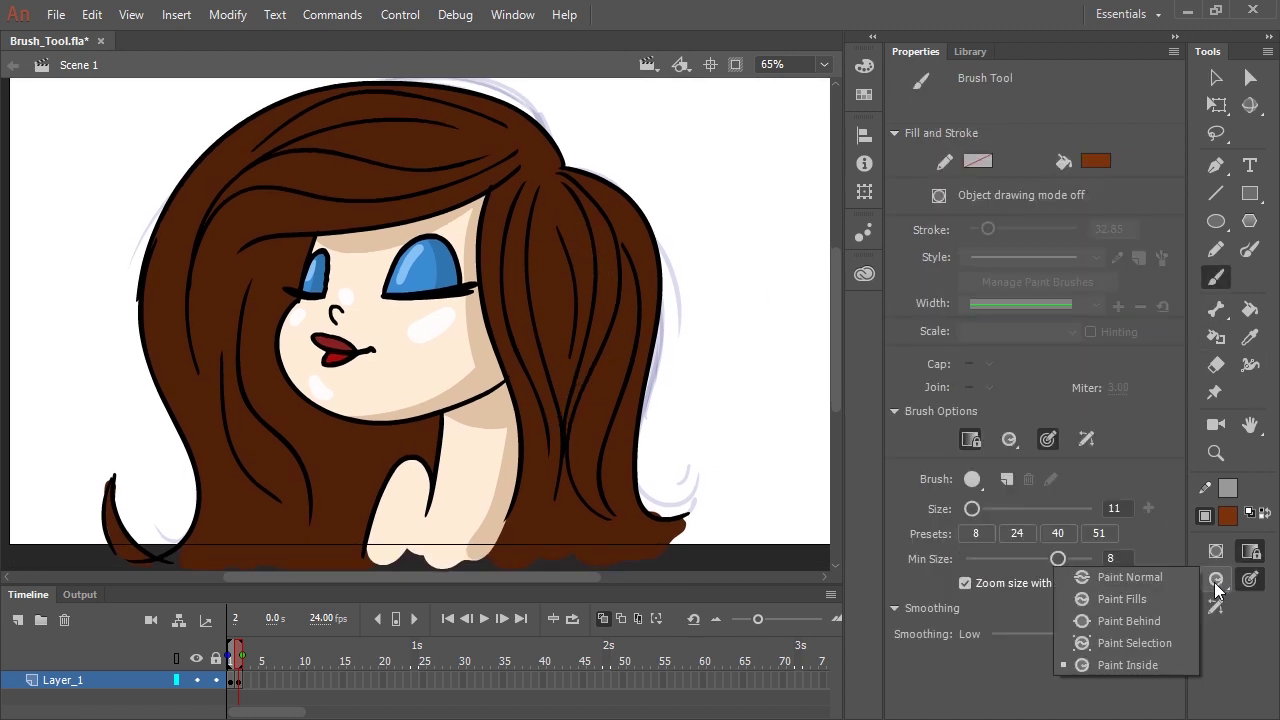
pyautogui.click(1145, 643)
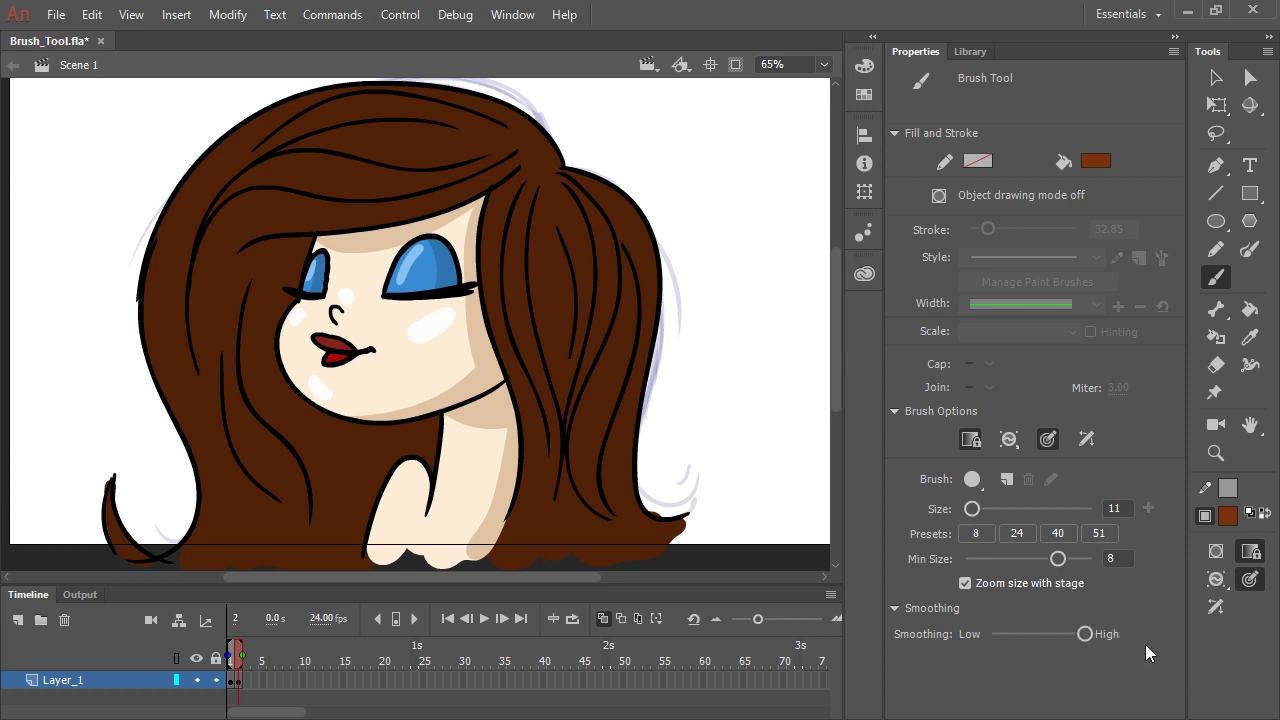
pyautogui.press('v')
pyautogui.click(612, 357)
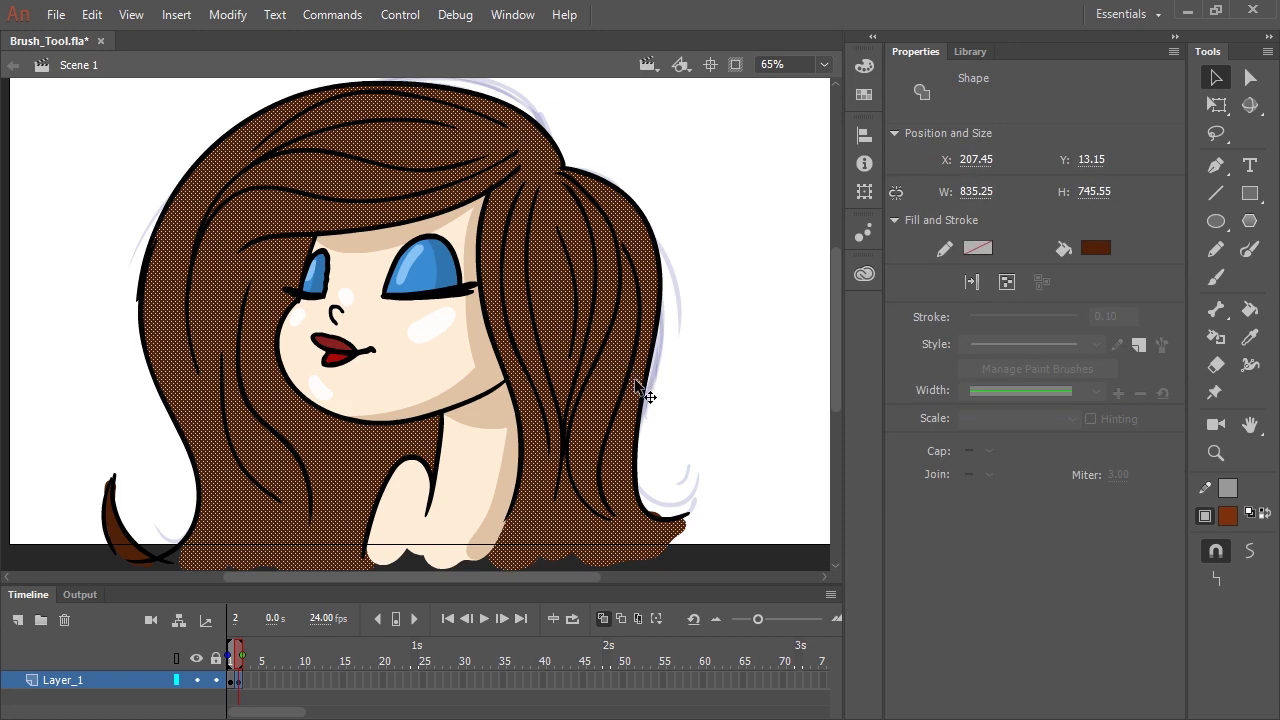
# Step: Paint lighter reddish-brown strands with the Brush Tool over the crown, fringe and long hair beside the face
pyautogui.press('b')
pyautogui.moveTo(631, 385); pyautogui.dragTo(720, 454)
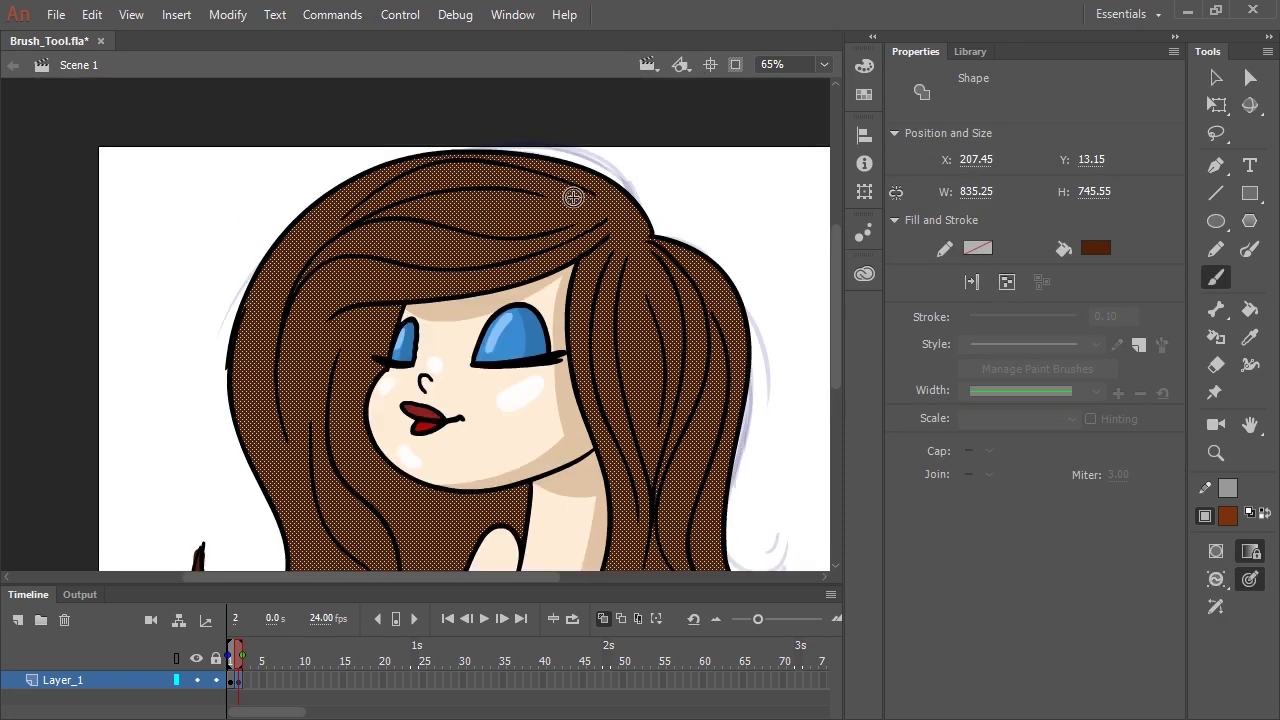
pyautogui.moveTo(572, 196); pyautogui.dragTo(301, 330)
pyautogui.moveTo(423, 166)
pyautogui.mouseDown()
pyautogui.moveTo(470, 190)
pyautogui.moveTo(298, 292)
pyautogui.moveTo(302, 260)
pyautogui.moveTo(312, 526)
pyautogui.mouseUp()
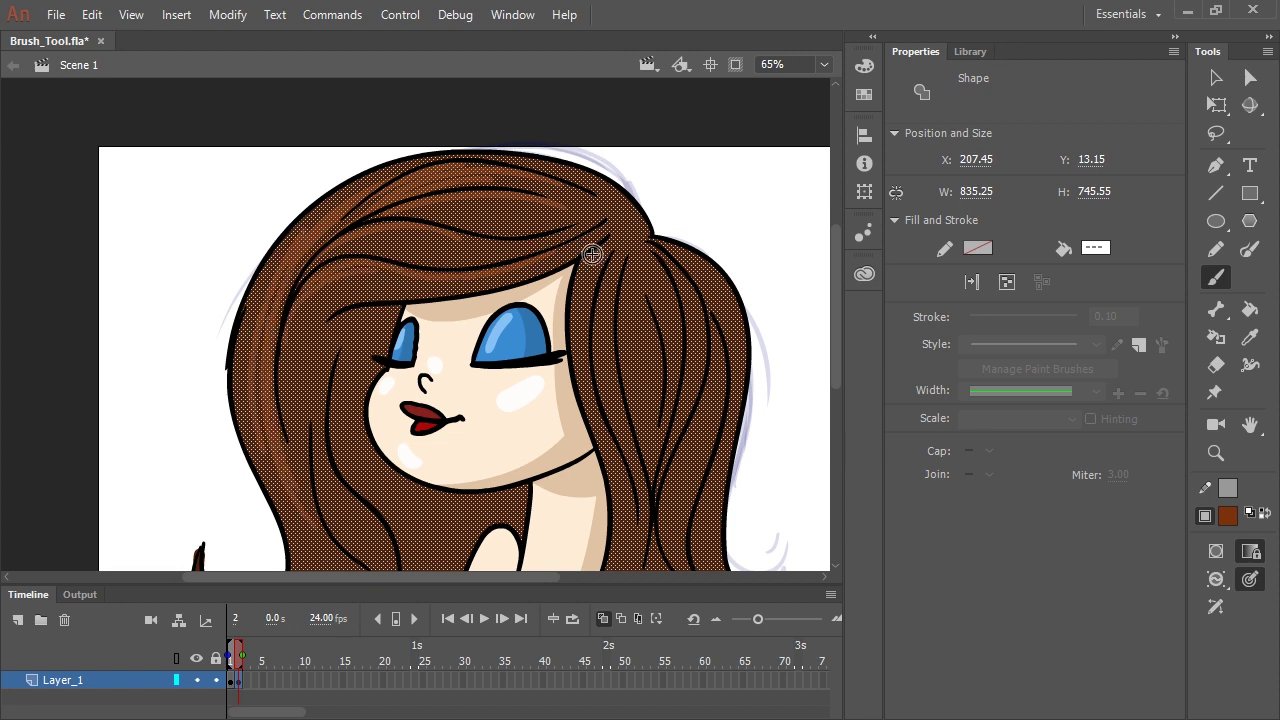
pyautogui.moveTo(590, 256); pyautogui.dragTo(644, 510)
pyautogui.moveTo(603, 210)
pyautogui.mouseDown()
pyautogui.moveTo(468, 264)
pyautogui.moveTo(404, 256)
pyautogui.mouseUp()
pyautogui.moveTo(304, 260); pyautogui.dragTo(467, 246)
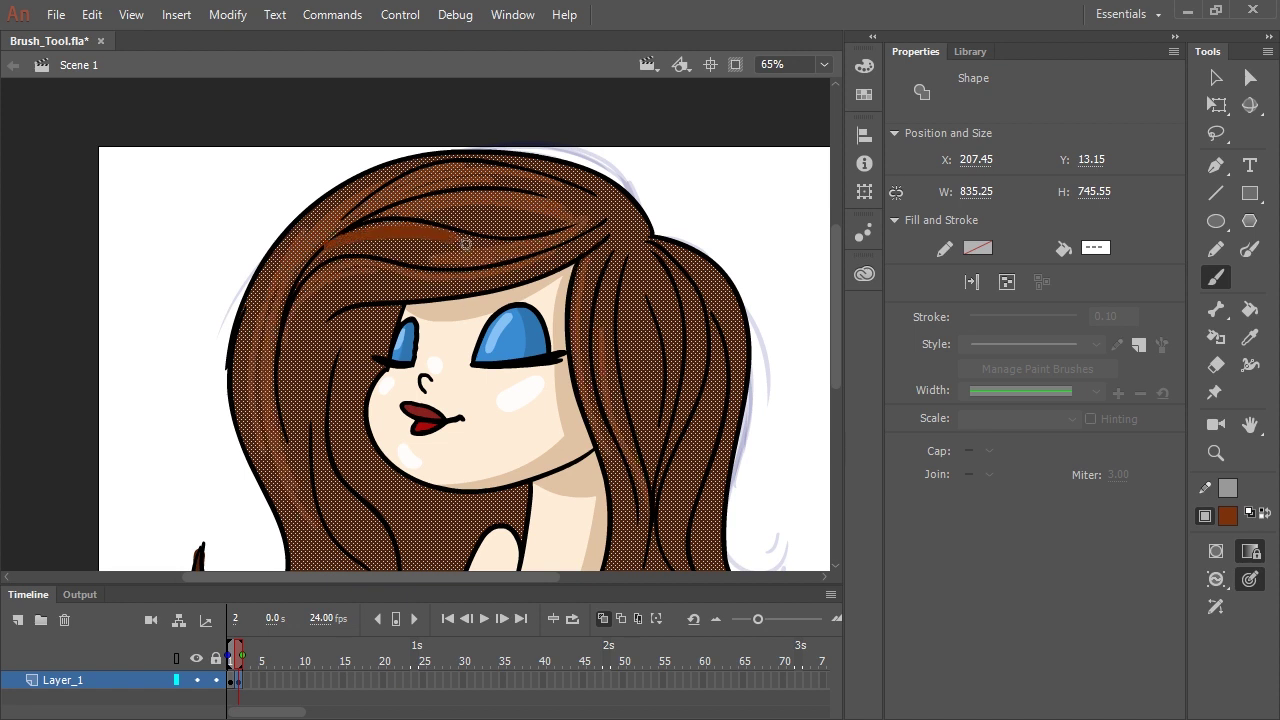
pyautogui.moveTo(312, 314); pyautogui.dragTo(462, 291)
pyautogui.scroll(-3, 703, 435)
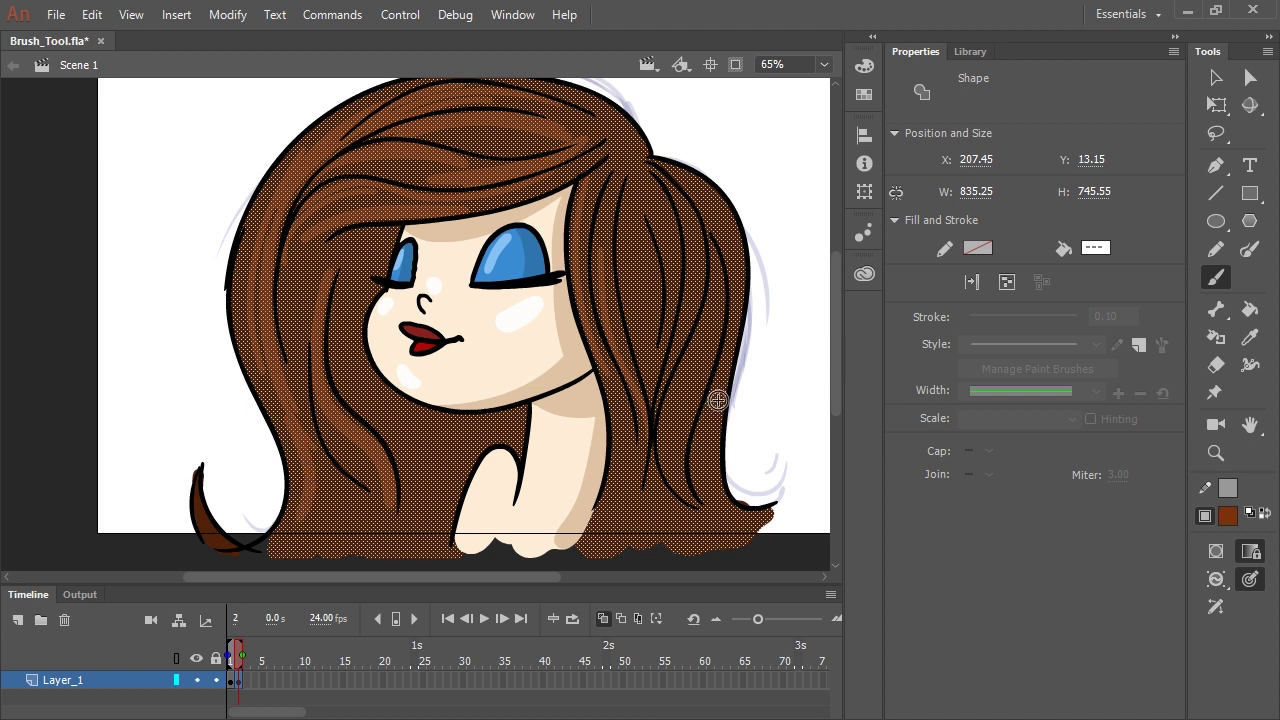
pyautogui.moveTo(546, 186); pyautogui.dragTo(480, 206)
# Step: Paint lighter reddish-brown strands along the ponytail and the hair beside the neck
pyautogui.moveTo(690, 186); pyautogui.dragTo(732, 388)
pyautogui.moveTo(718, 310); pyautogui.dragTo(672, 460)
pyautogui.moveTo(712, 280); pyautogui.dragTo(670, 430)
pyautogui.moveTo(614, 184)
pyautogui.mouseDown()
pyautogui.moveTo(666, 400)
pyautogui.moveTo(597, 308)
pyautogui.mouseUp()
pyautogui.moveTo(622, 400); pyautogui.dragTo(595, 530)
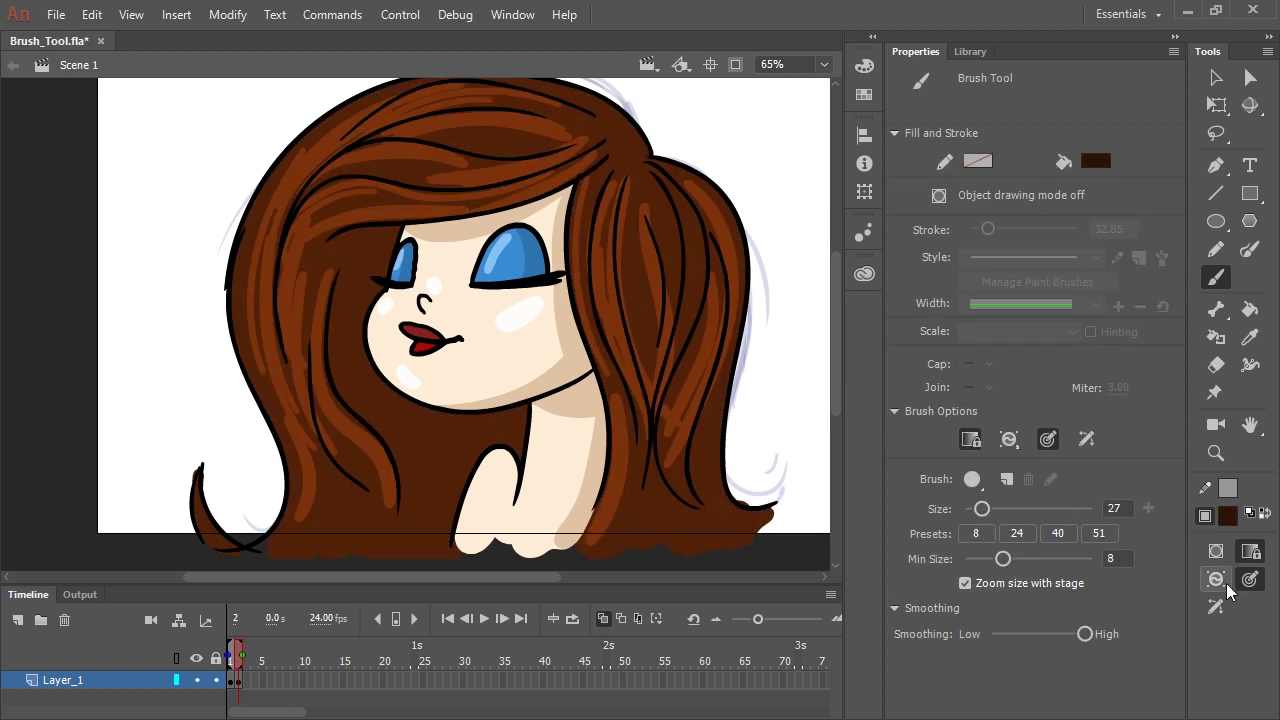
# Step: Set the brush mode to Paint Inside and shade the hair behind the face and neck in very dark brown, brush size 27
pyautogui.click(1217, 581)
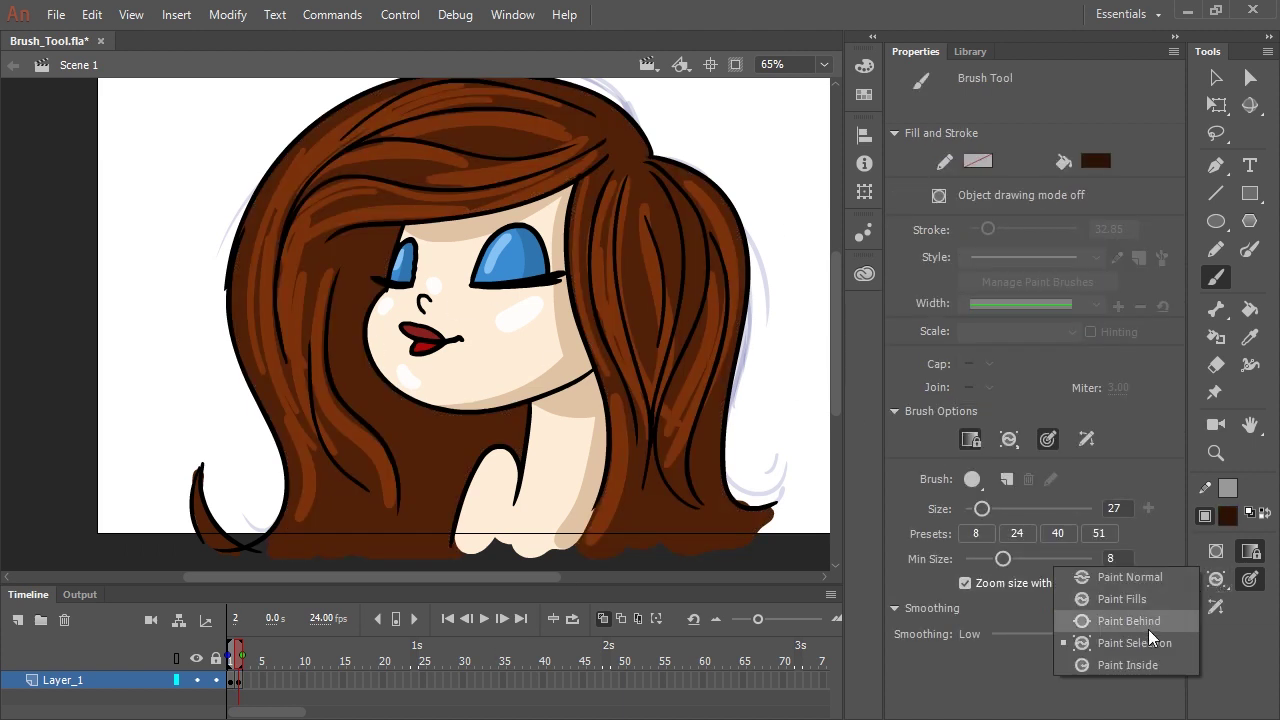
pyautogui.click(1138, 666)
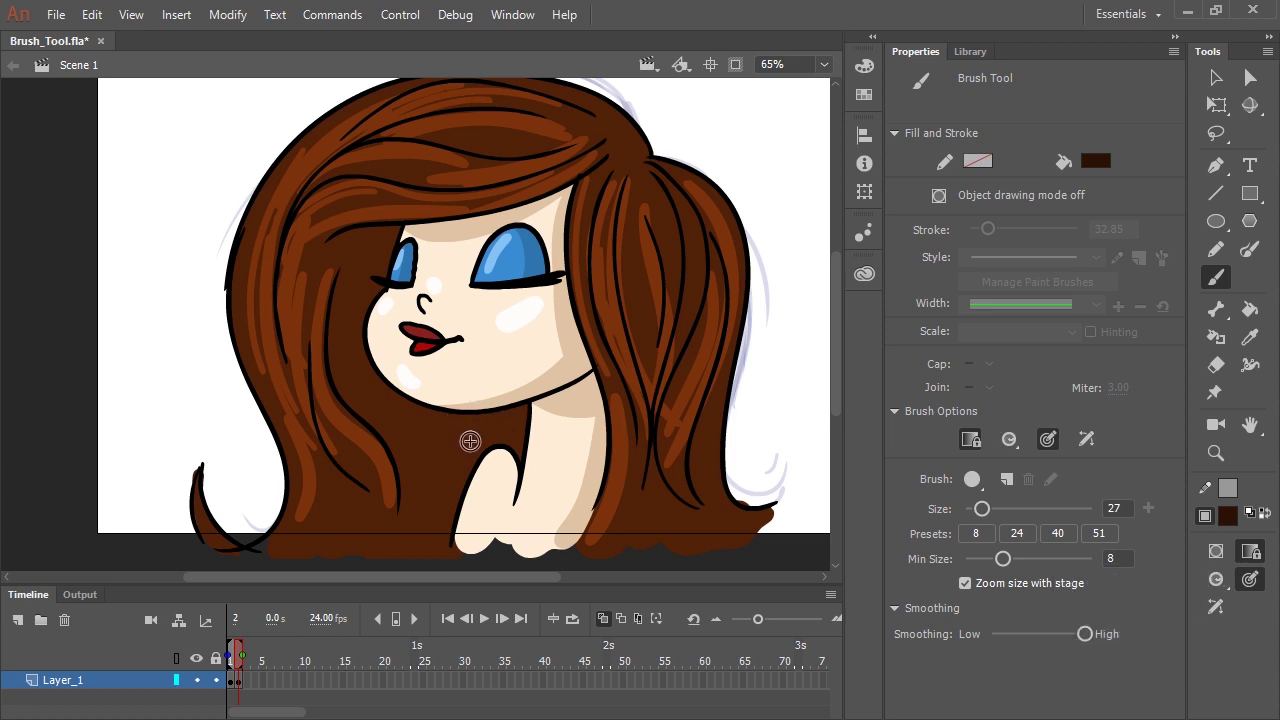
pyautogui.moveTo(470, 441)
pyautogui.mouseDown()
pyautogui.moveTo(471, 409)
pyautogui.moveTo(516, 468)
pyautogui.moveTo(457, 517)
pyautogui.moveTo(403, 222)
pyautogui.moveTo(360, 236)
pyautogui.mouseUp()
pyautogui.moveTo(344, 346); pyautogui.dragTo(348, 238)
pyautogui.moveTo(391, 440); pyautogui.dragTo(440, 546)
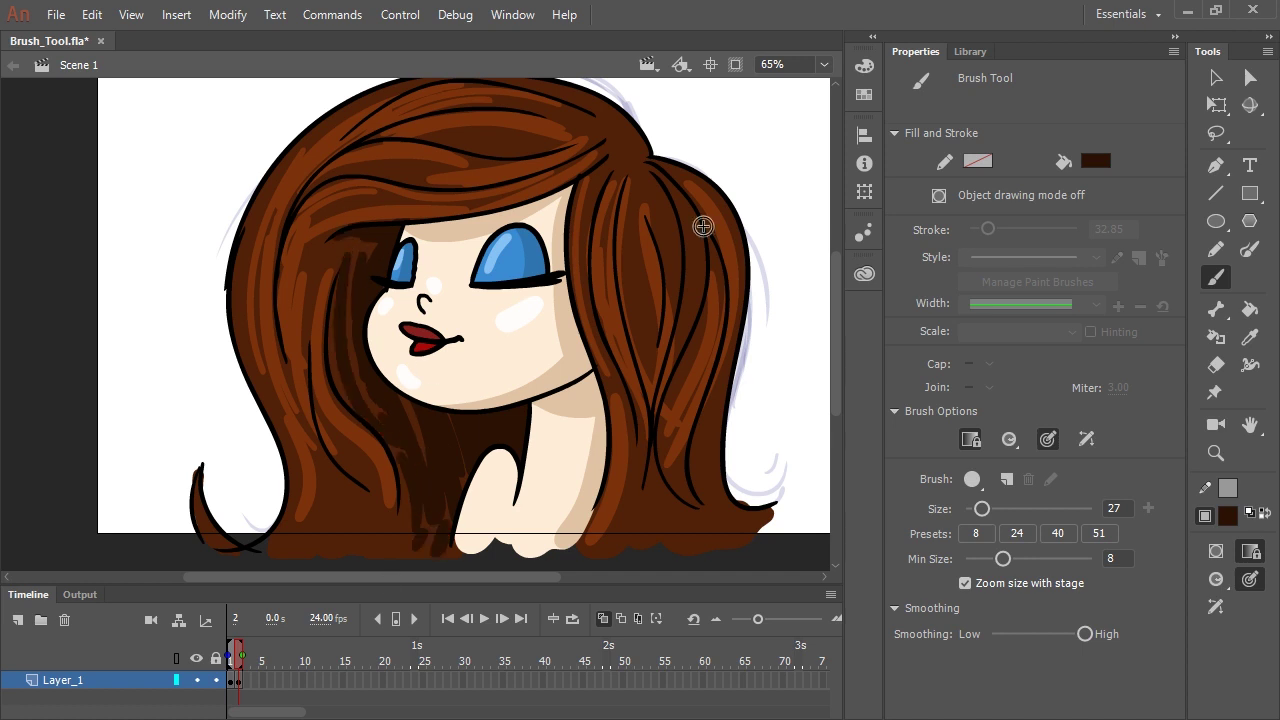
# Step: Add very dark brown shading strokes to the ponytail, the lower hair ends and the hair beside the face
pyautogui.moveTo(706, 446); pyautogui.dragTo(748, 536)
pyautogui.moveTo(636, 457); pyautogui.dragTo(611, 536)
pyautogui.moveTo(630, 248); pyautogui.dragTo(650, 367)
pyautogui.moveTo(329, 493); pyautogui.dragTo(305, 533)
pyautogui.moveTo(403, 513); pyautogui.dragTo(373, 549)
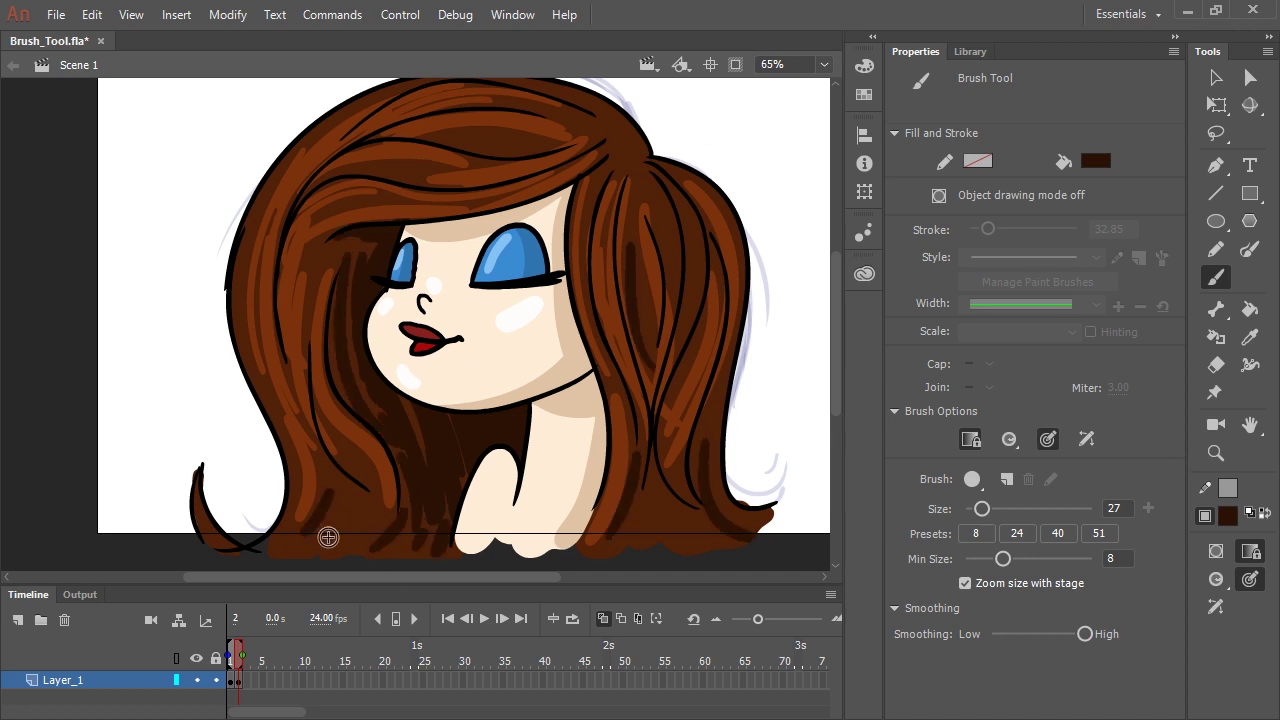
pyautogui.moveTo(331, 502); pyautogui.dragTo(314, 538)
pyautogui.moveTo(356, 516); pyautogui.dragTo(334, 539)
pyautogui.moveTo(326, 257); pyautogui.dragTo(308, 325)
# Step: Add very dark brown shading strokes to the fringe and around the point where the ponytail is gathered
pyautogui.moveTo(420, 182); pyautogui.dragTo(370, 176)
pyautogui.moveTo(549, 149); pyautogui.dragTo(468, 147)
pyautogui.moveTo(653, 154); pyautogui.dragTo(640, 177)
pyautogui.moveTo(611, 165)
pyautogui.mouseDown()
pyautogui.moveTo(589, 216)
pyautogui.moveTo(609, 127)
pyautogui.mouseUp()
pyautogui.moveTo(644, 153); pyautogui.dragTo(623, 125)
pyautogui.moveTo(631, 170); pyautogui.dragTo(639, 195)
pyautogui.moveTo(648, 174); pyautogui.dragTo(663, 211)
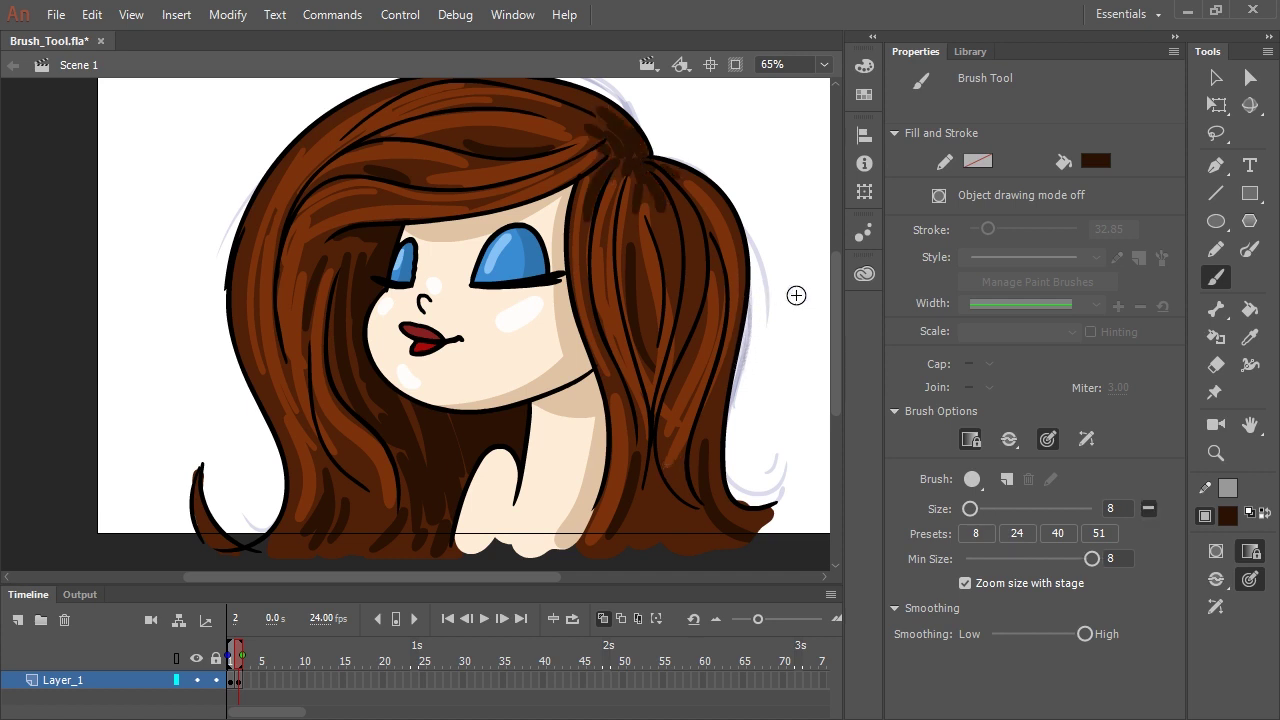
# Step: Select the forehead shadow and face skin fills and set the brush mode to Paint Selection
pyautogui.press('v')
pyautogui.click(511, 222)
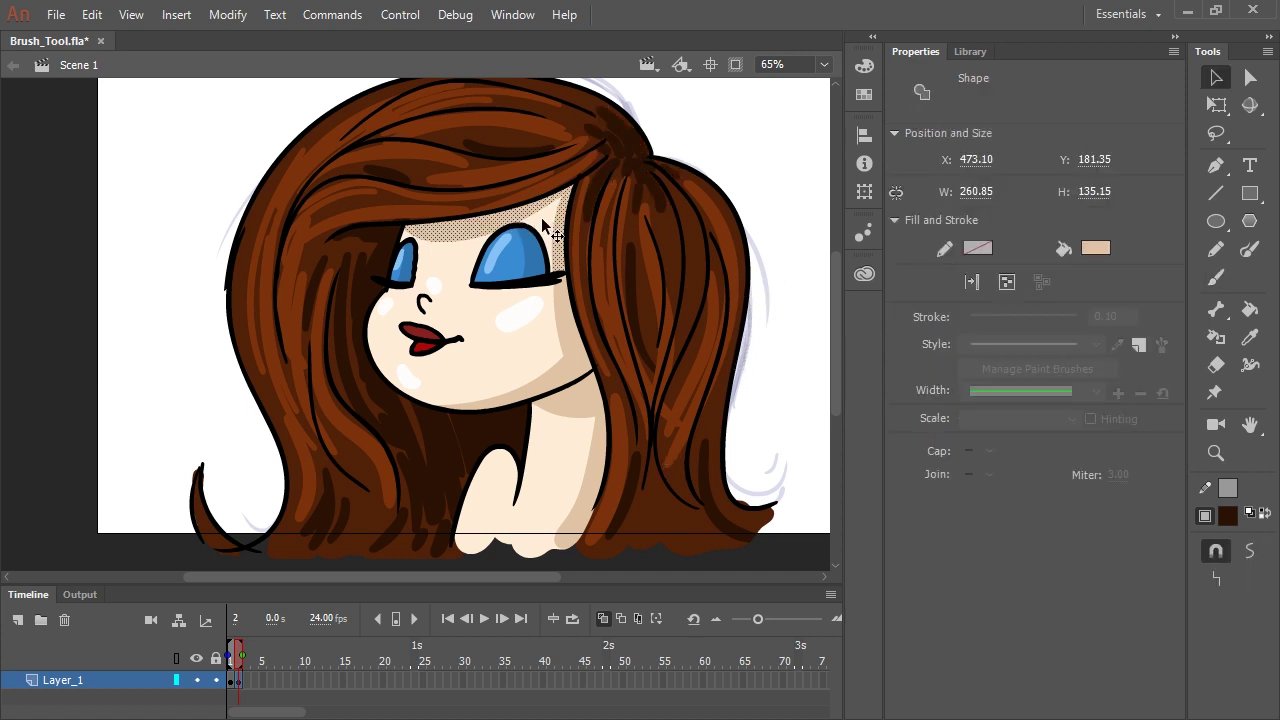
pyautogui.hotkey('ctrl', '=')
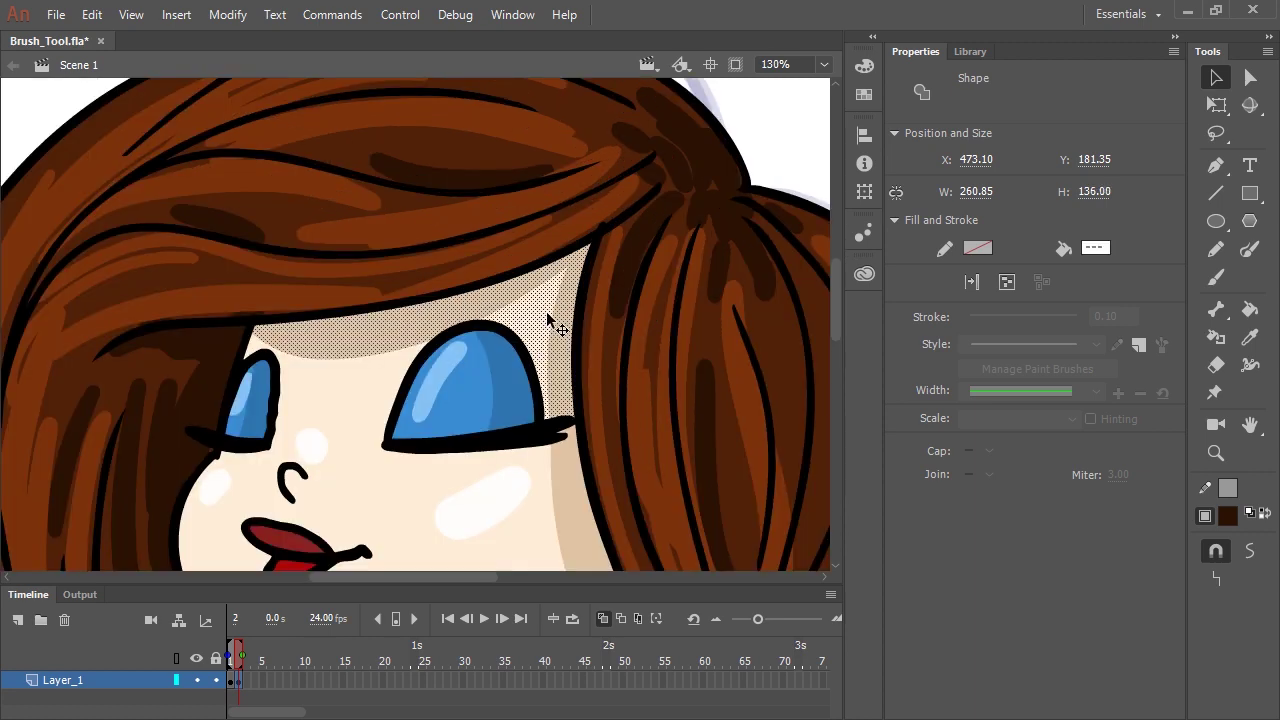
pyautogui.keyDown('shift'); pyautogui.click(349, 394); pyautogui.keyUp('shift')
pyautogui.press('b')
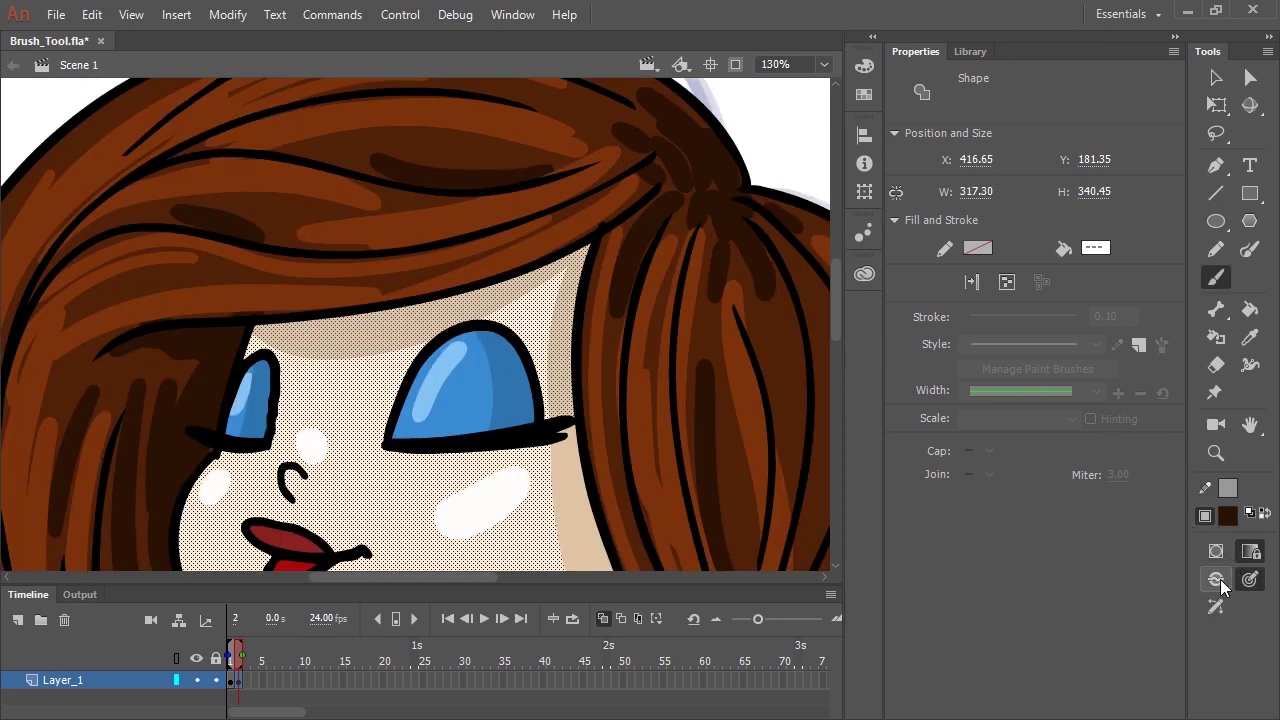
pyautogui.click(1216, 579)
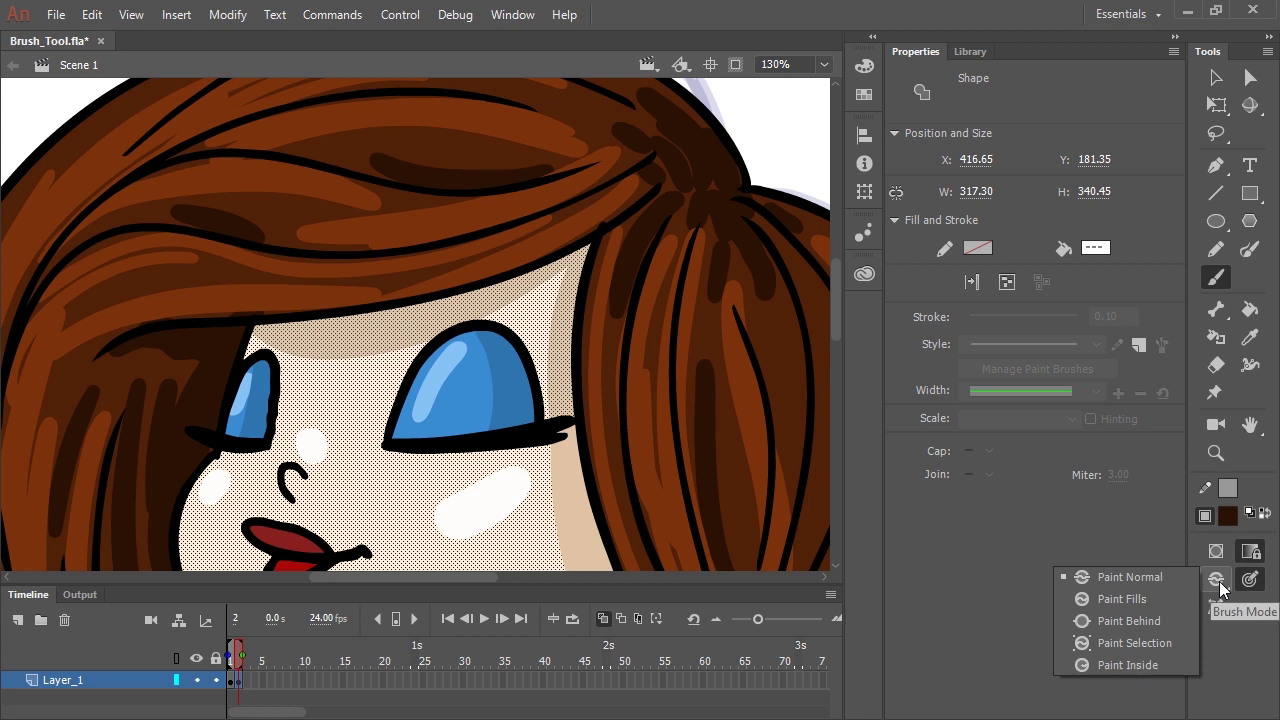
pyautogui.click(1148, 644)
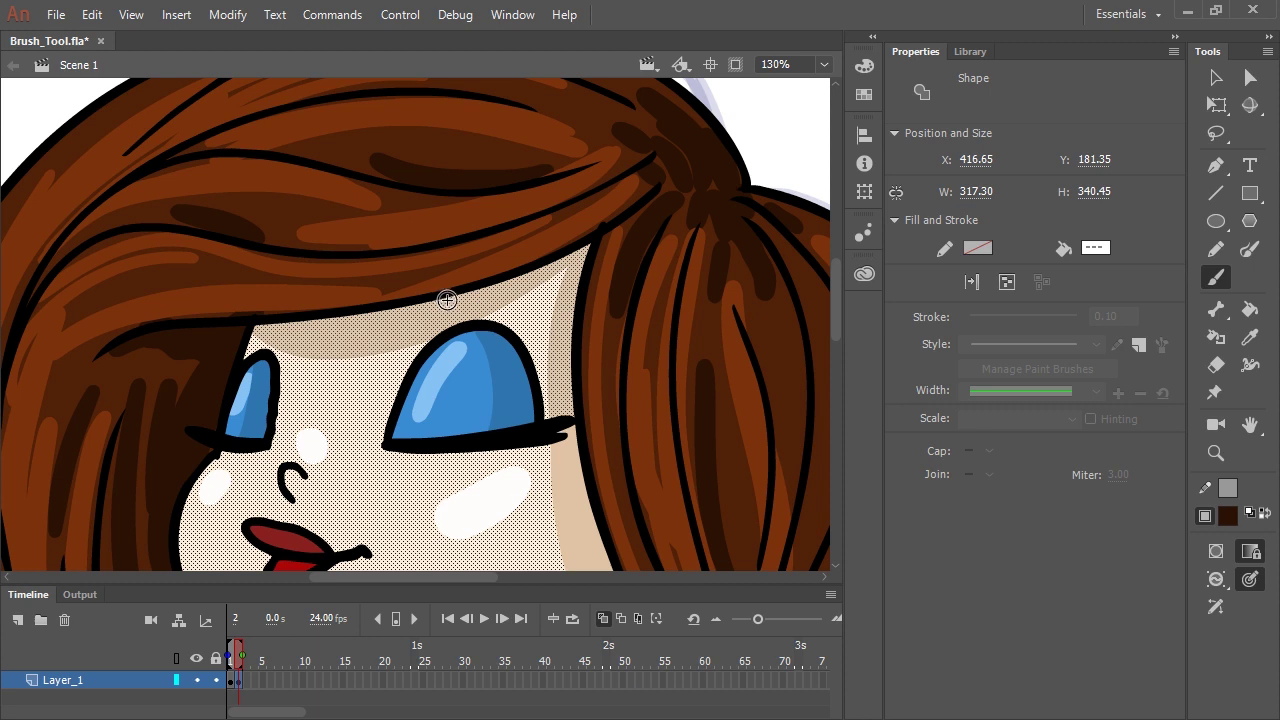
# Step: Paint both eyebrows in very dark brown over the selected face fills, then deselect the artwork
pyautogui.moveTo(447, 299); pyautogui.dragTo(449, 295)
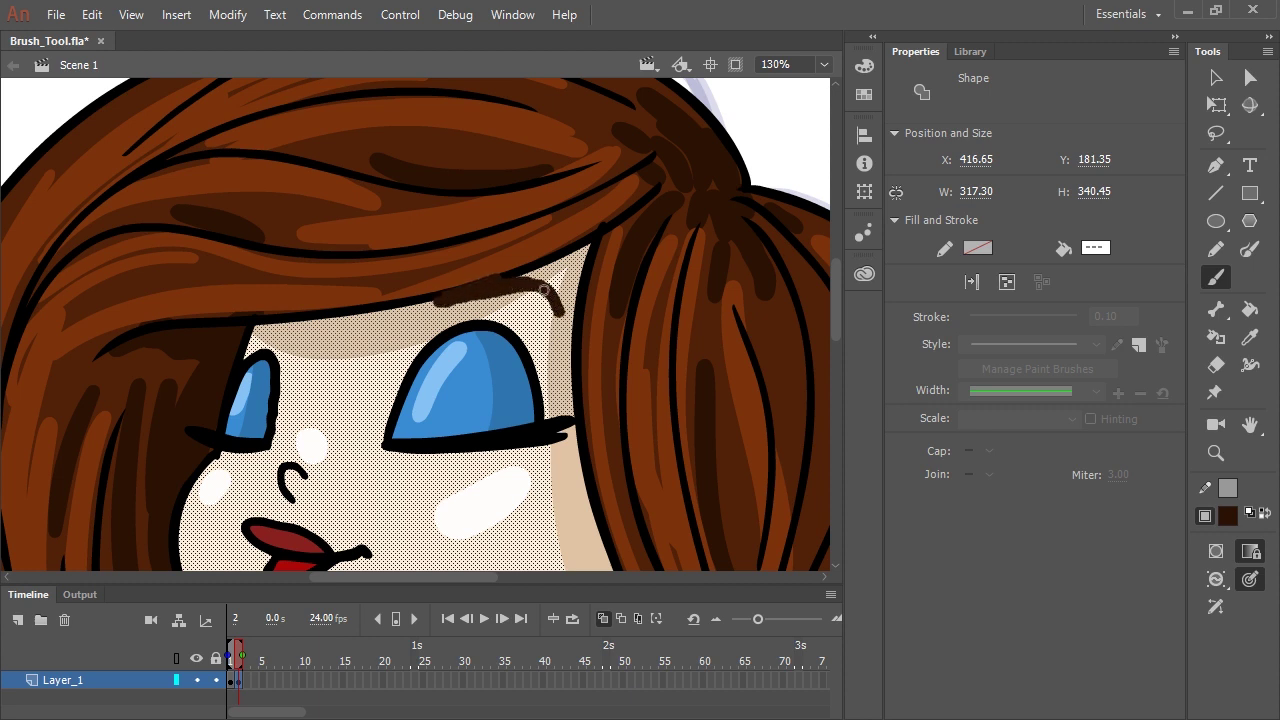
pyautogui.moveTo(544, 290); pyautogui.dragTo(440, 296)
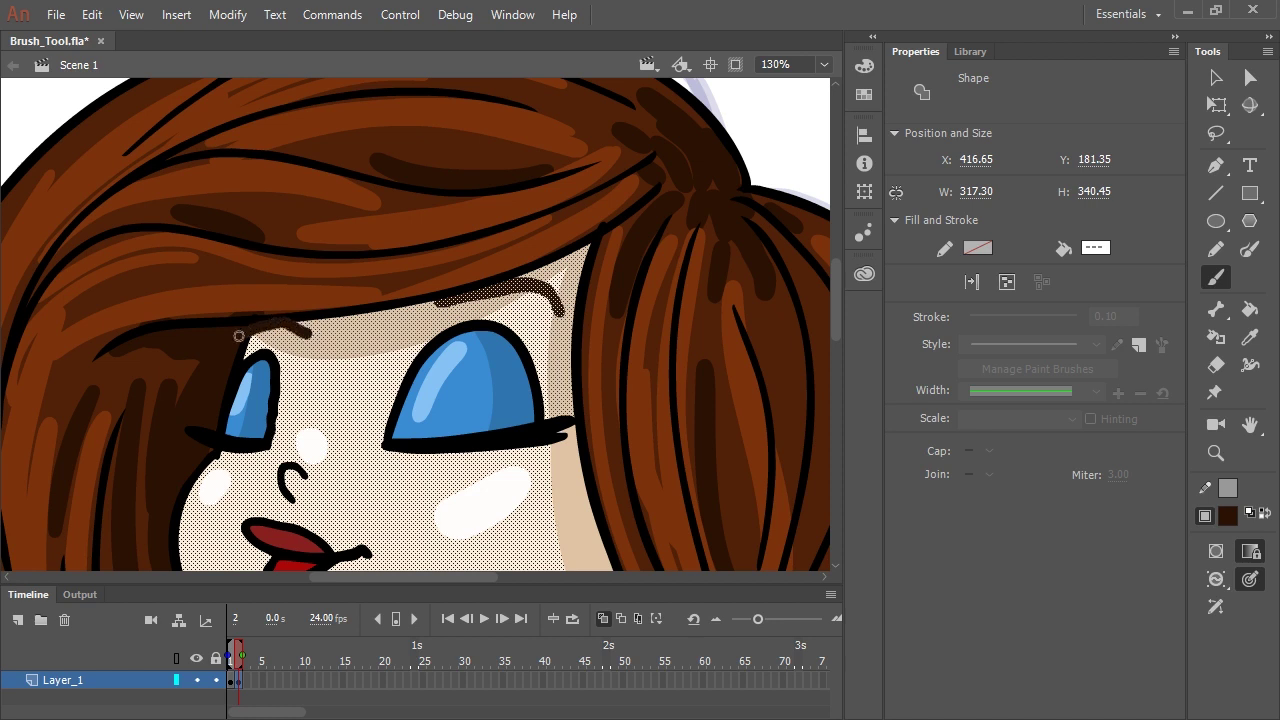
pyautogui.moveTo(239, 336); pyautogui.dragTo(300, 328)
pyautogui.hotkey('ctrl', '-')
pyautogui.press('v')
pyautogui.click(813, 348)
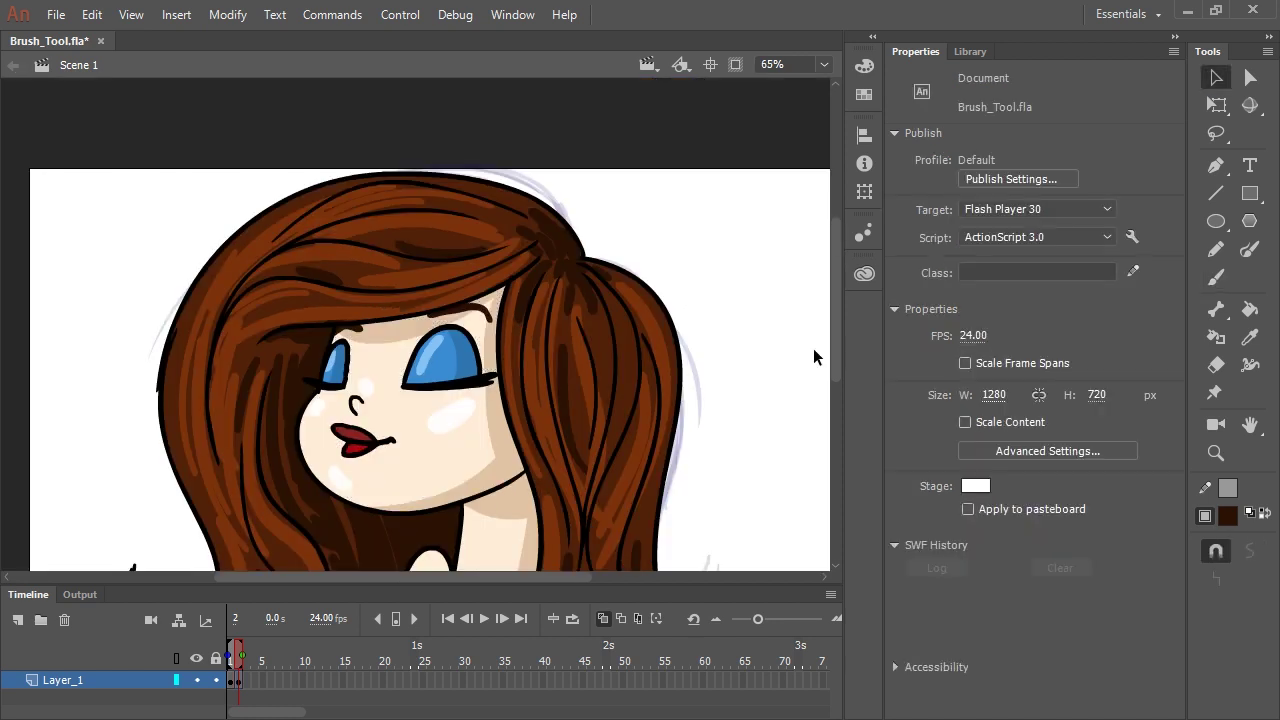
# Step: Select the neck and shoulder skin fill, paint a tan shadow along the shoulder line, and deselect it
pyautogui.moveTo(510, 517); pyautogui.dragTo(549, 437)
pyautogui.click(522, 496)
pyautogui.press('b')
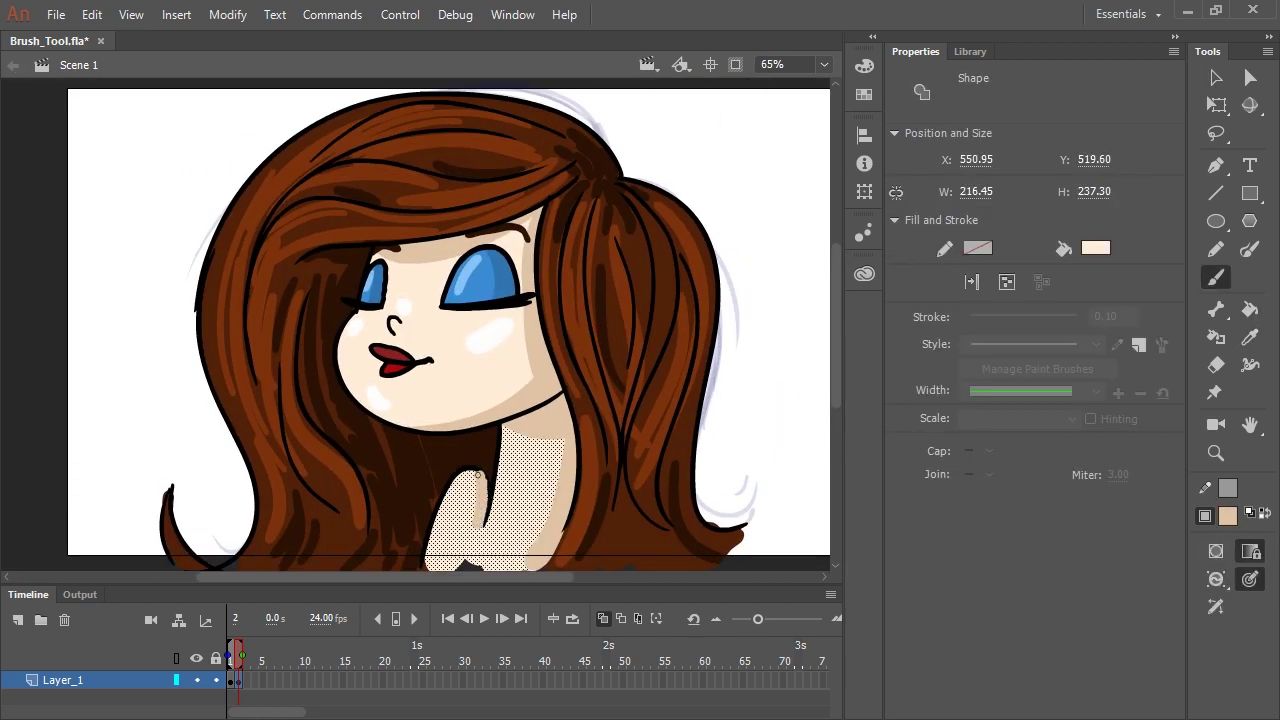
pyautogui.moveTo(478, 475); pyautogui.dragTo(472, 545)
pyautogui.press('v')
pyautogui.click(740, 395)
# Step: Sample the white of the cheek highlight as the brush fill and set the brush mode to Paint Inside
pyautogui.press('i')
pyautogui.click(489, 336)
pyautogui.press('b')
pyautogui.click(1216, 579)
pyautogui.click(1155, 663)
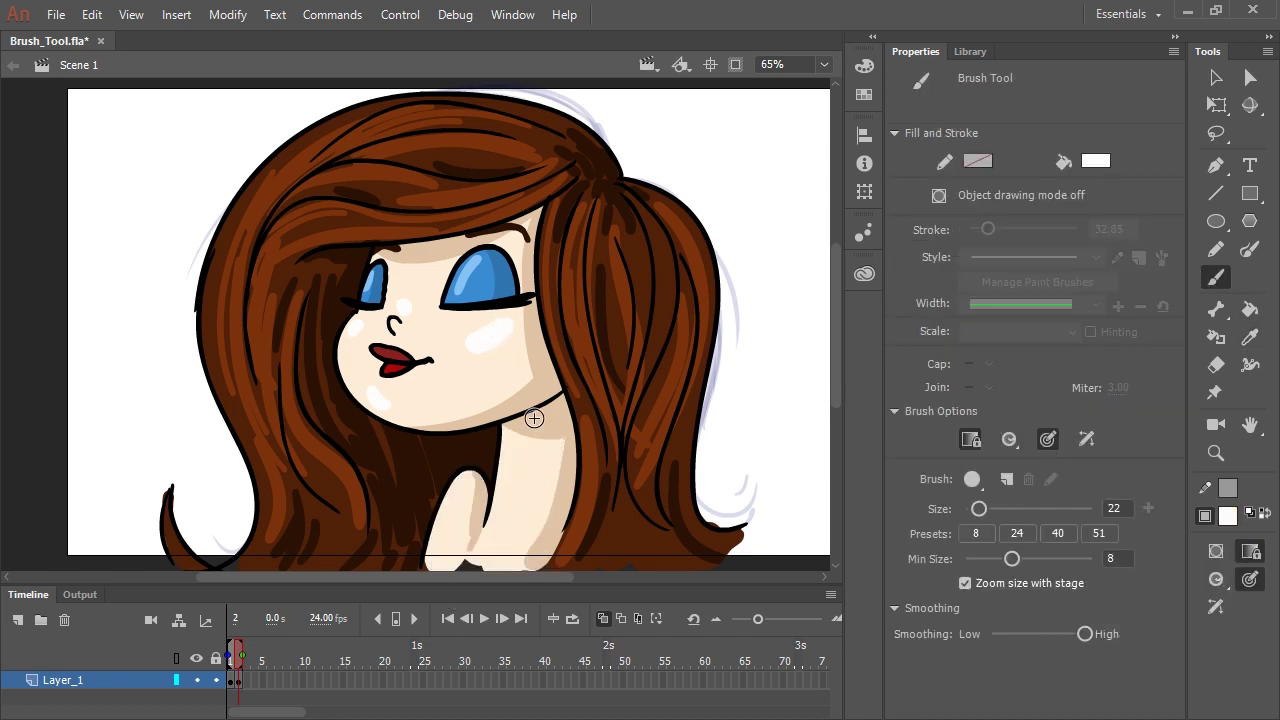